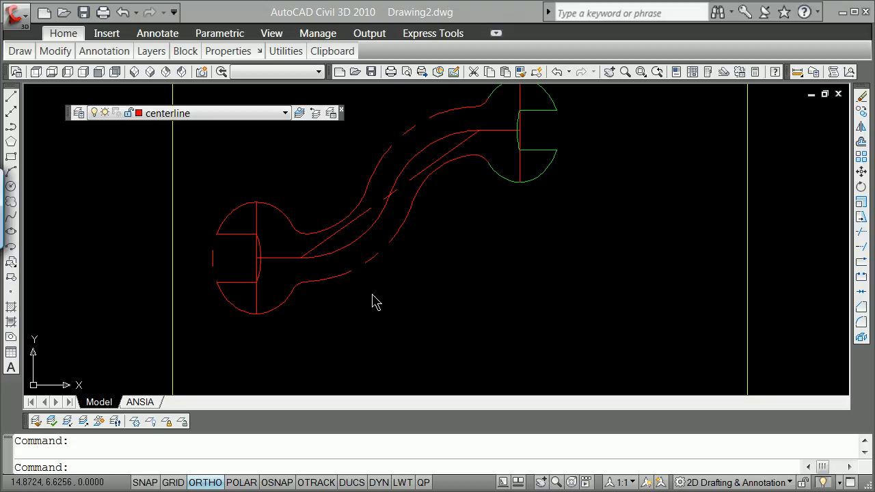
Step: Move the handle's outer curves, the fillet arcs and the lower-left head's circle arcs to the object layer
{"action": "scroll", "coordinate": [328, 241], "scroll_direction": "down", "scroll_amount": 3}
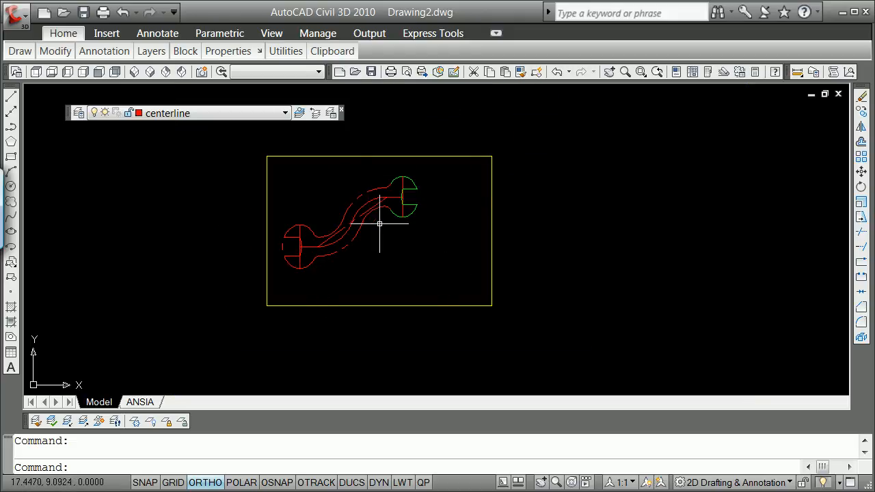
{"action": "scroll", "coordinate": [329, 229], "scroll_direction": "up", "scroll_amount": 3}
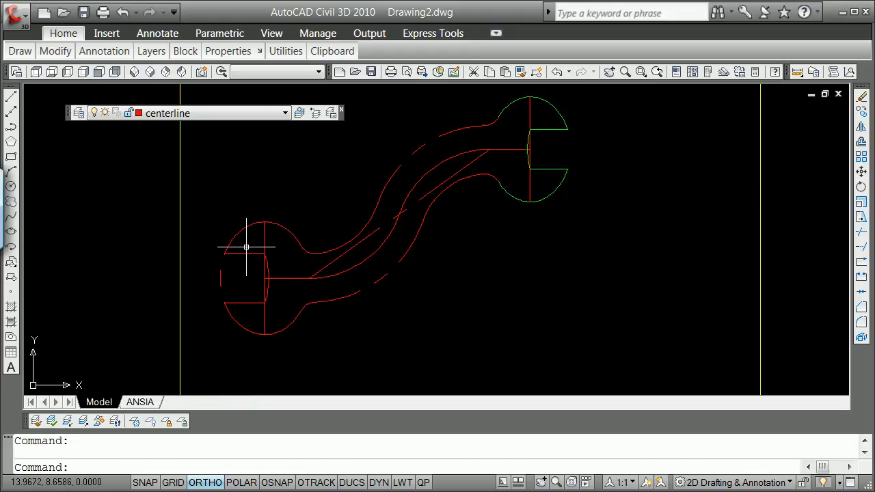
{"action": "mouse_move", "coordinate": [245, 253]}
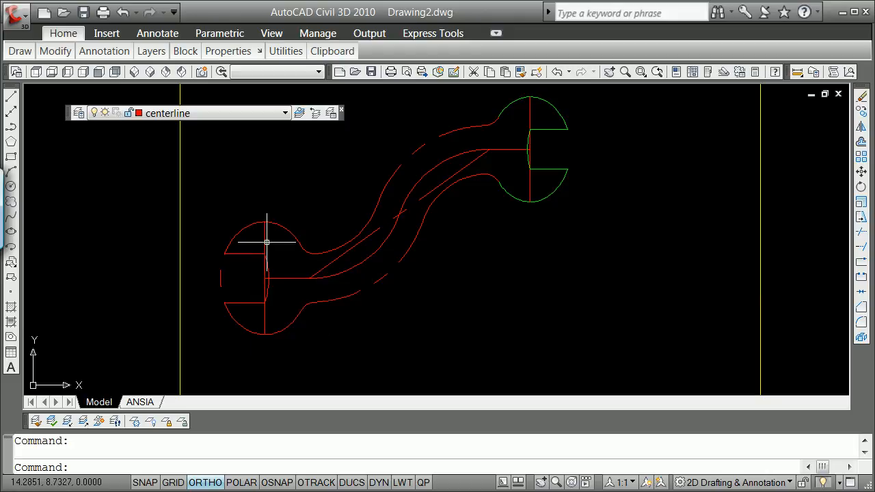
{"action": "left_click", "coordinate": [487, 128]}
{"action": "left_click", "coordinate": [435, 137]}
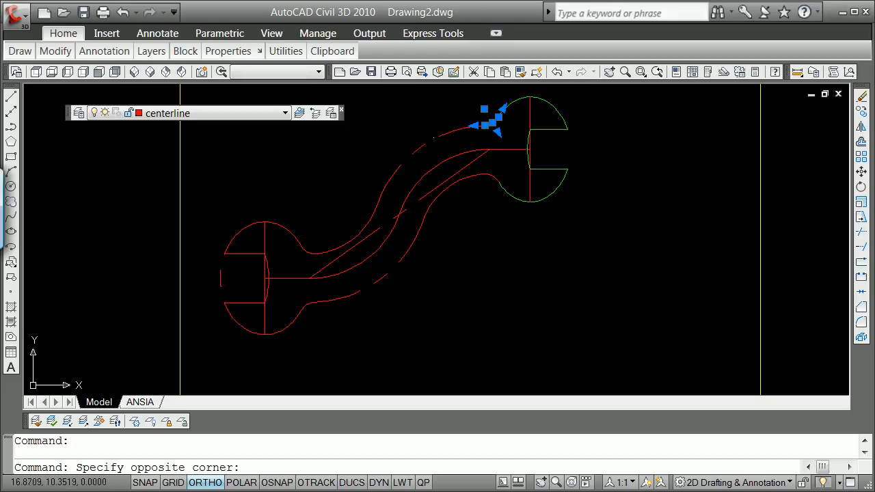
{"action": "left_click", "coordinate": [405, 155]}
{"action": "left_click", "coordinate": [338, 245]}
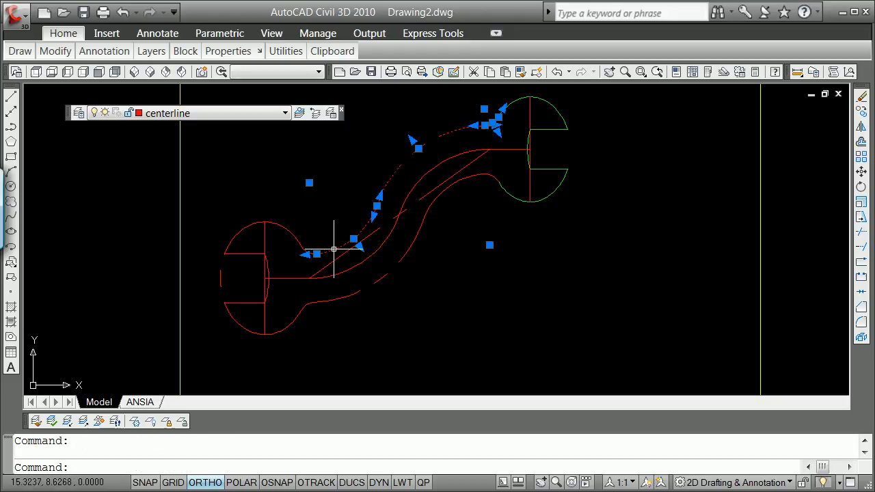
{"action": "left_click", "coordinate": [285, 226]}
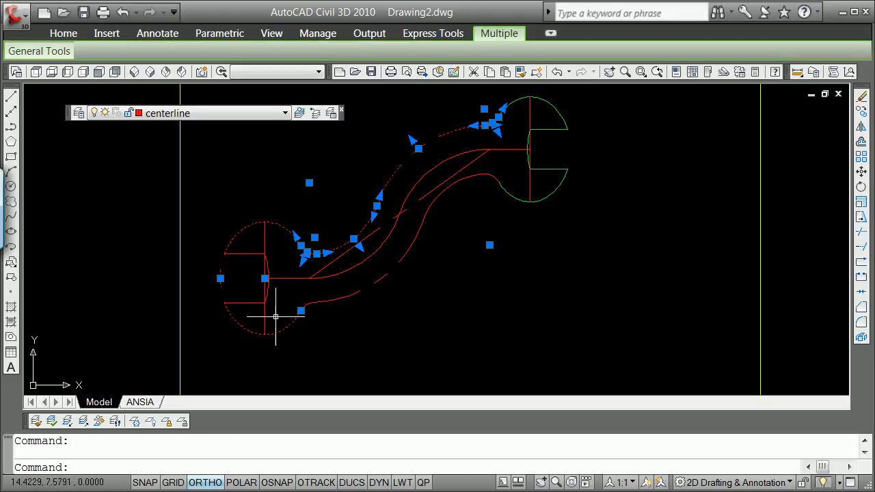
{"action": "left_click", "coordinate": [308, 304]}
{"action": "left_click", "coordinate": [350, 292]}
{"action": "left_click", "coordinate": [349, 294]}
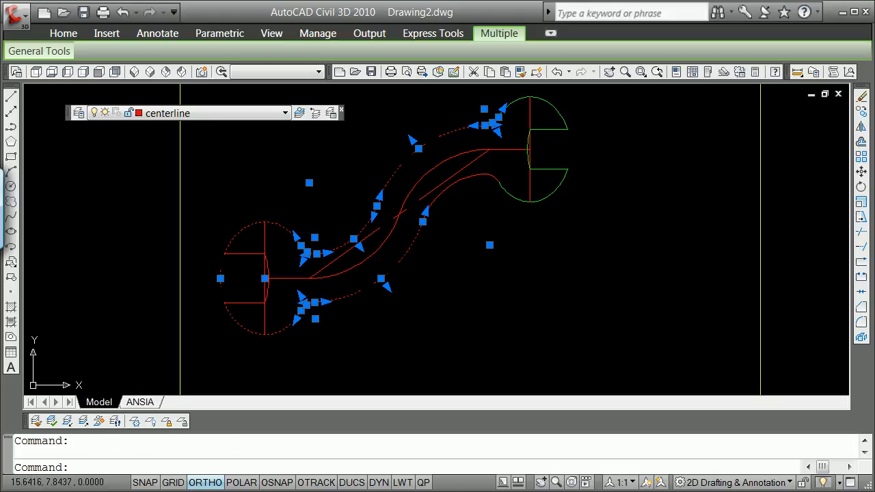
{"action": "left_click", "coordinate": [441, 191]}
{"action": "left_click", "coordinate": [496, 178]}
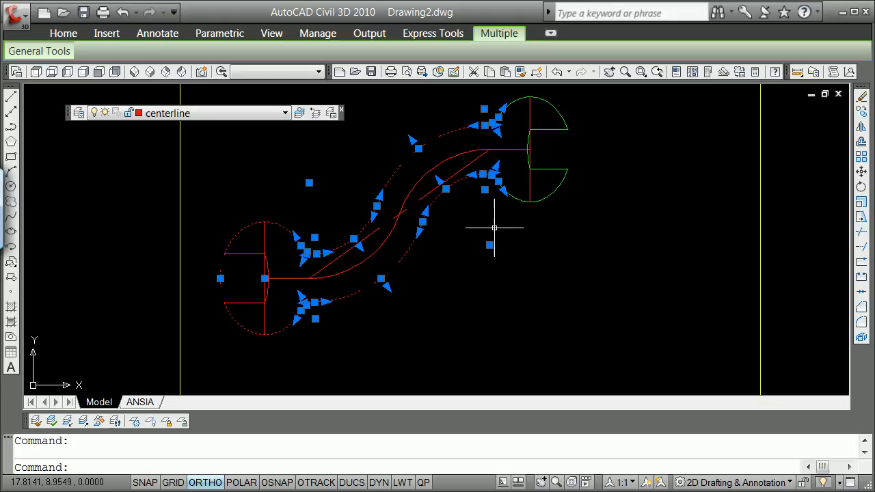
{"action": "left_click", "coordinate": [285, 113]}
{"action": "left_click", "coordinate": [252, 204]}
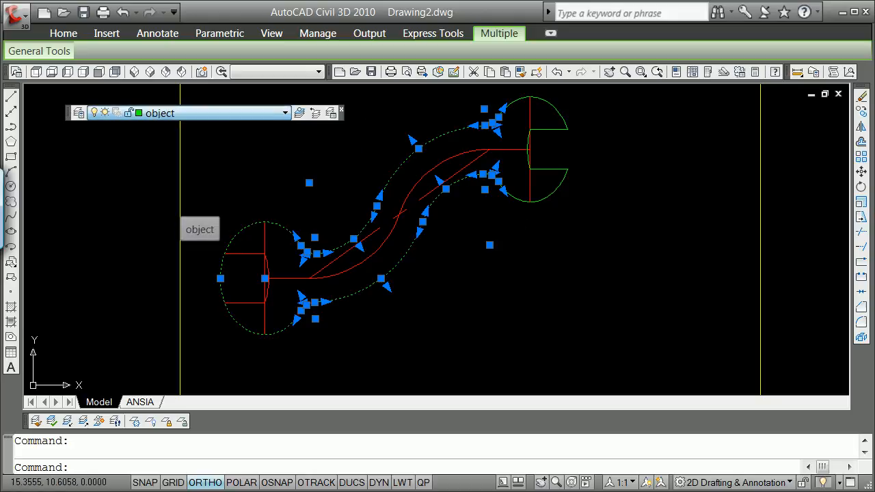
{"action": "key", "text": "Escape"}
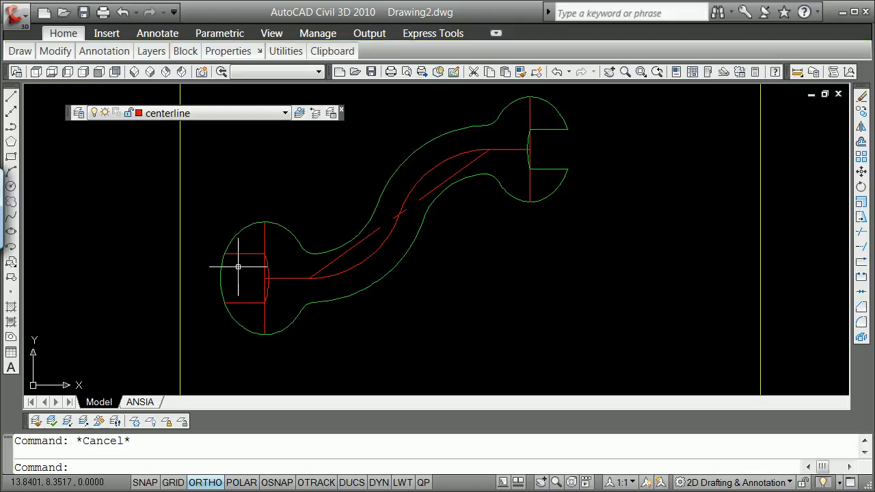
Step: Trim the lower-left head's circle between its two horizontal jaw lines to open the jaw
{"action": "type", "text": "TRIM"}
{"action": "key", "text": "Return"}
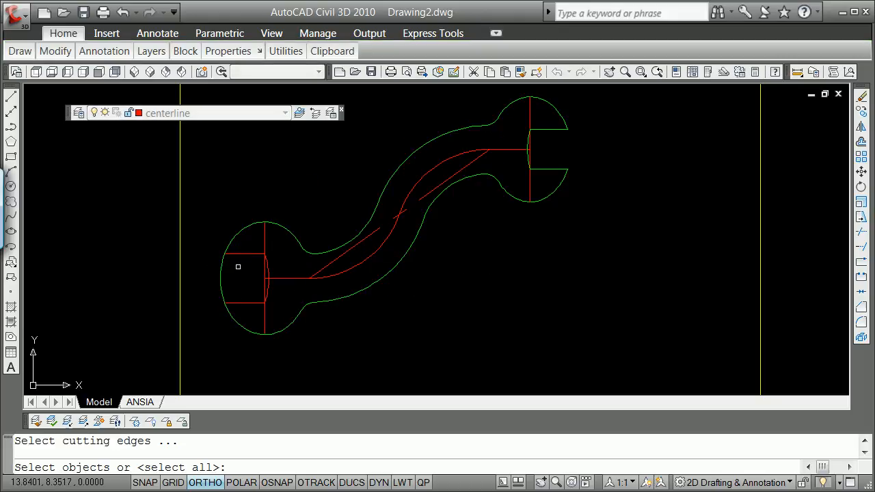
{"action": "left_click", "coordinate": [236, 253]}
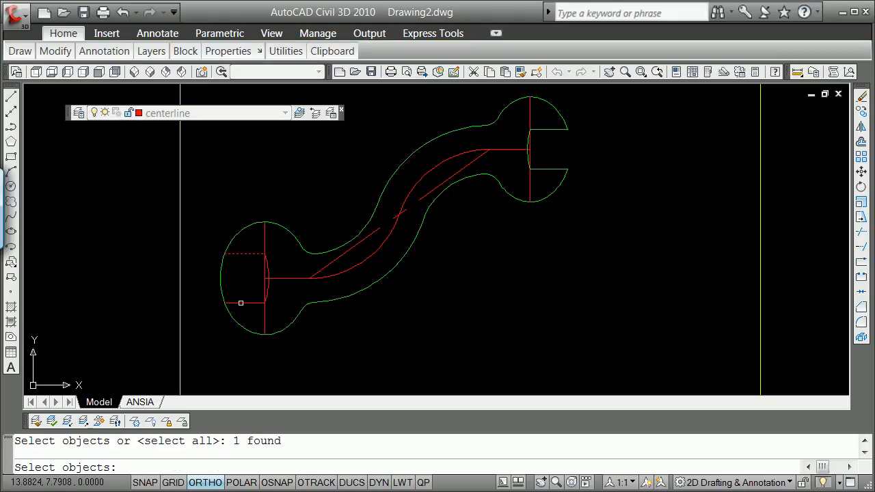
{"action": "left_click", "coordinate": [243, 303]}
{"action": "key", "text": "Return"}
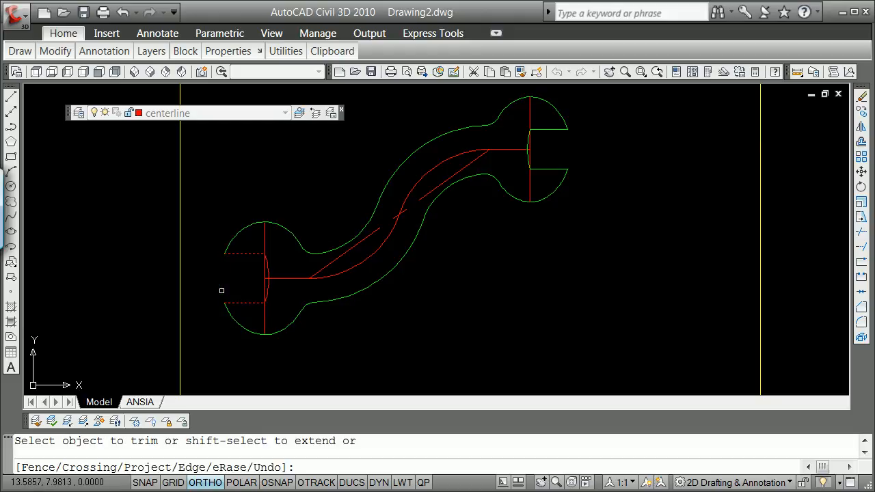
{"action": "key", "text": "Return"}
Step: Move the lower-left jaw's two horizontal lines and its inner arc to the object layer
{"action": "left_click", "coordinate": [240, 253]}
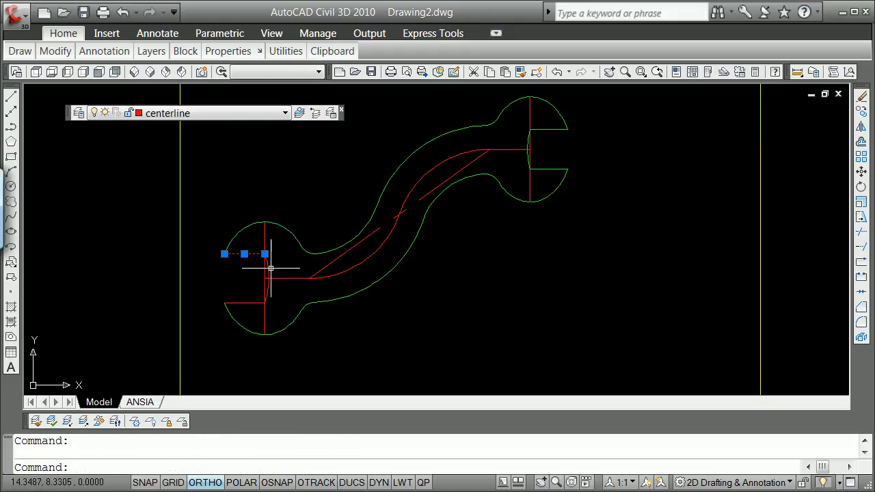
{"action": "left_click", "coordinate": [273, 270]}
{"action": "left_click", "coordinate": [267, 272]}
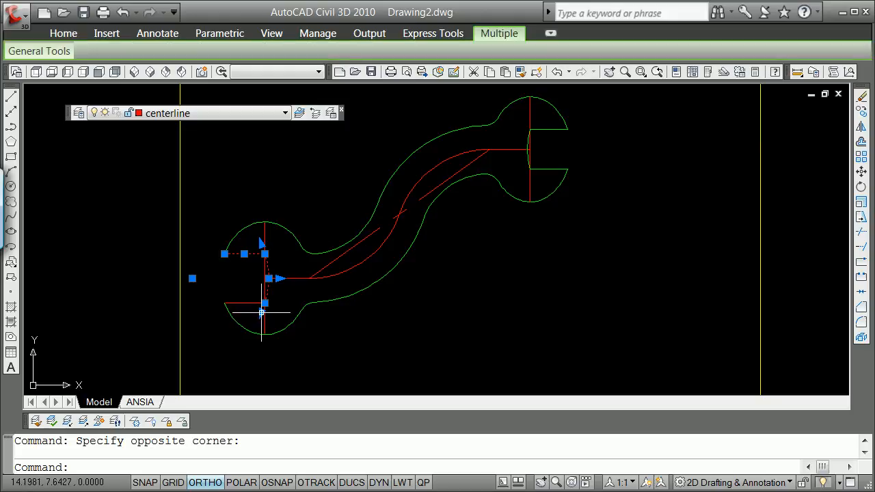
{"action": "left_click", "coordinate": [257, 303]}
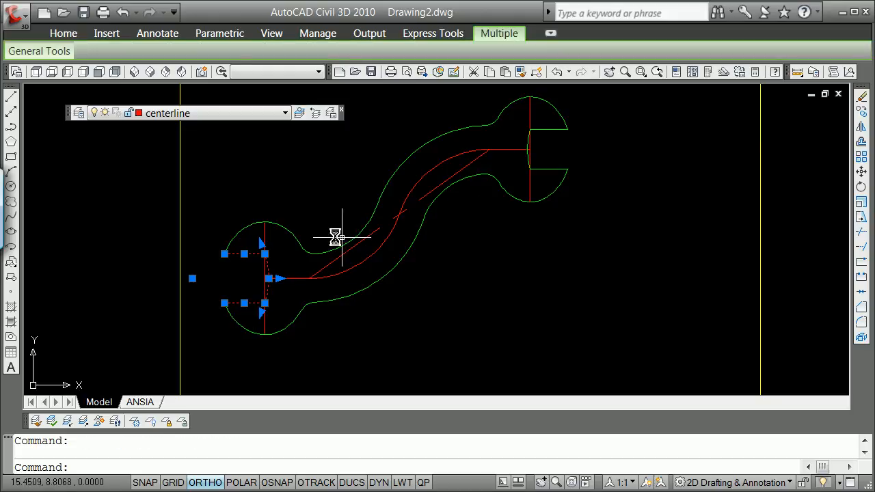
{"action": "left_click", "coordinate": [286, 113]}
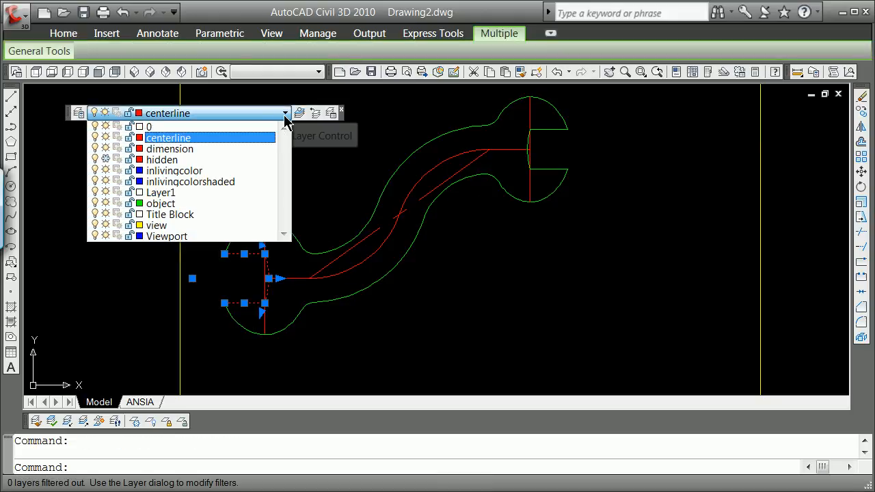
{"action": "left_click", "coordinate": [201, 205]}
{"action": "key", "text": "Escape"}
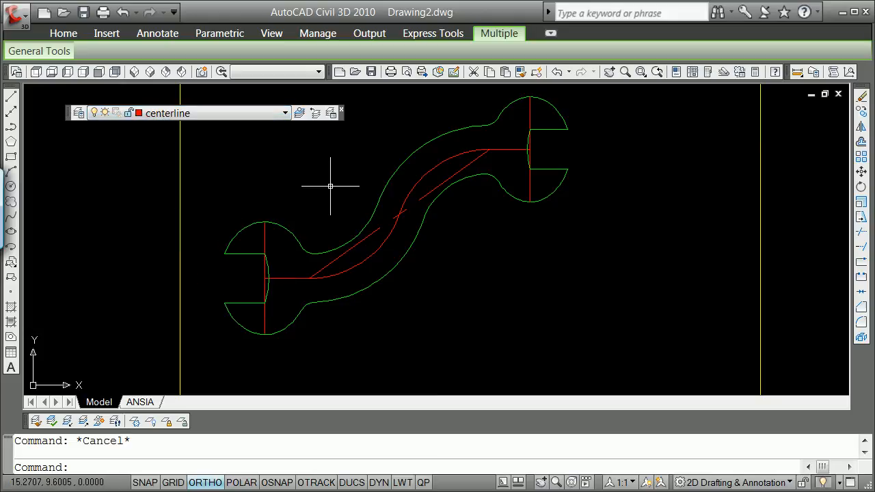
Step: Save the current layer settings as a new layer state named ALLSTATE1
{"action": "scroll", "coordinate": [392, 173], "scroll_direction": "down", "scroll_amount": 2}
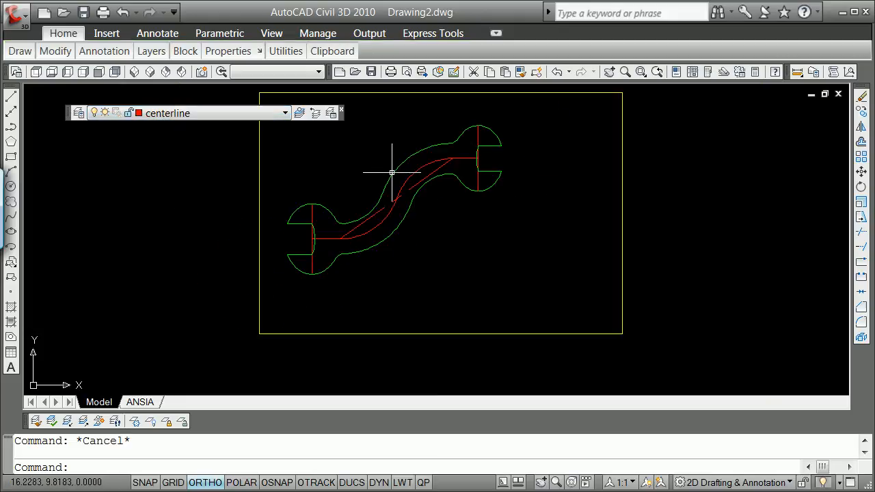
{"action": "scroll", "coordinate": [419, 168], "scroll_direction": "up", "scroll_amount": 2}
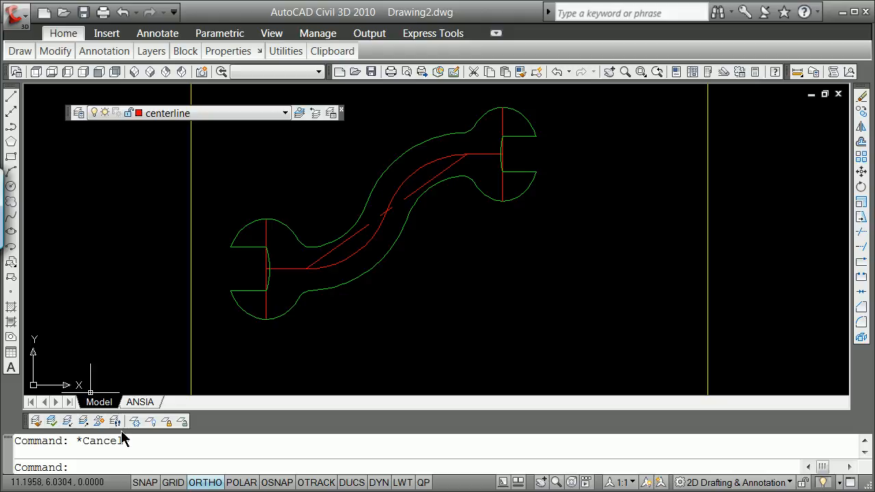
{"action": "left_click", "coordinate": [332, 113]}
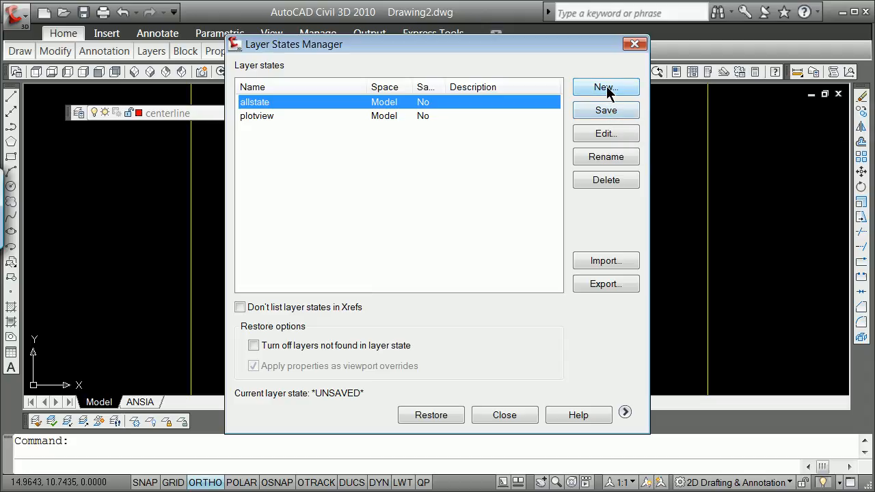
{"action": "left_click", "coordinate": [606, 86]}
{"action": "type", "text": "LA"}
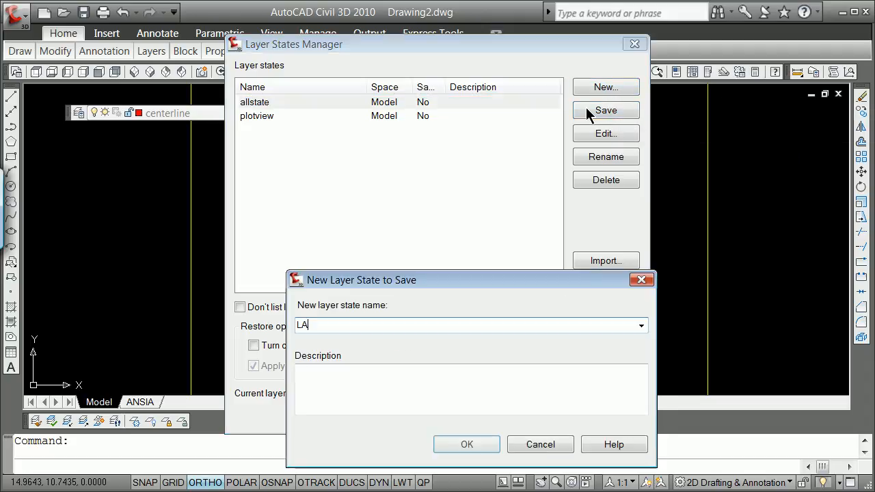
{"action": "key", "text": "BackSpace"}
{"action": "key", "text": "BackSpace"}
{"action": "type", "text": "LA"}
{"action": "key", "text": "BackSpace"}
{"action": "key", "text": "BackSpace"}
{"action": "type", "text": "ALLSTATE1"}
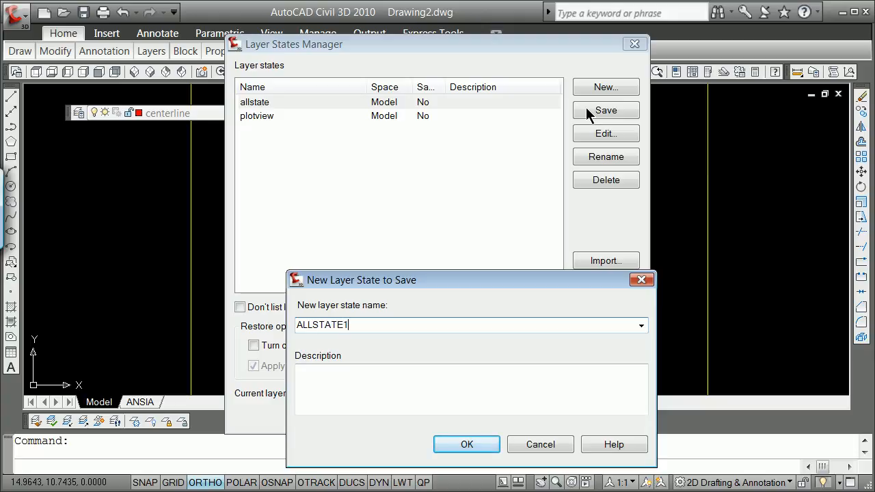
{"action": "left_click", "coordinate": [491, 443]}
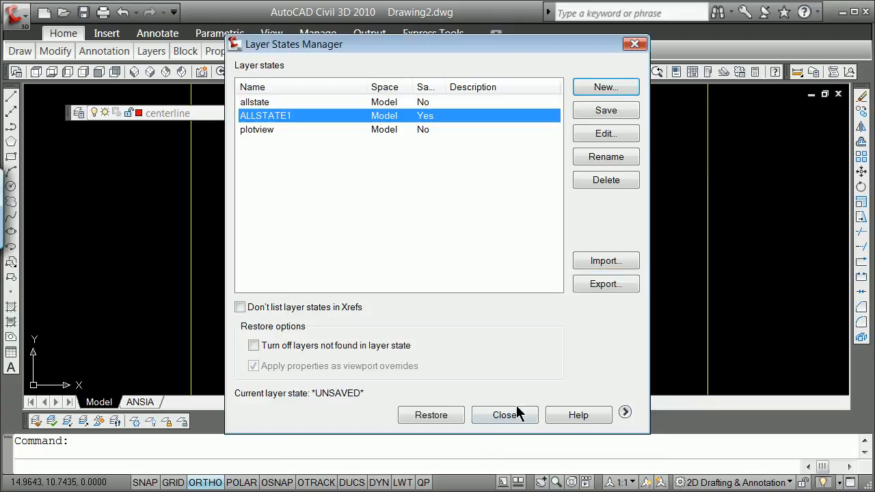
{"action": "left_click", "coordinate": [511, 415]}
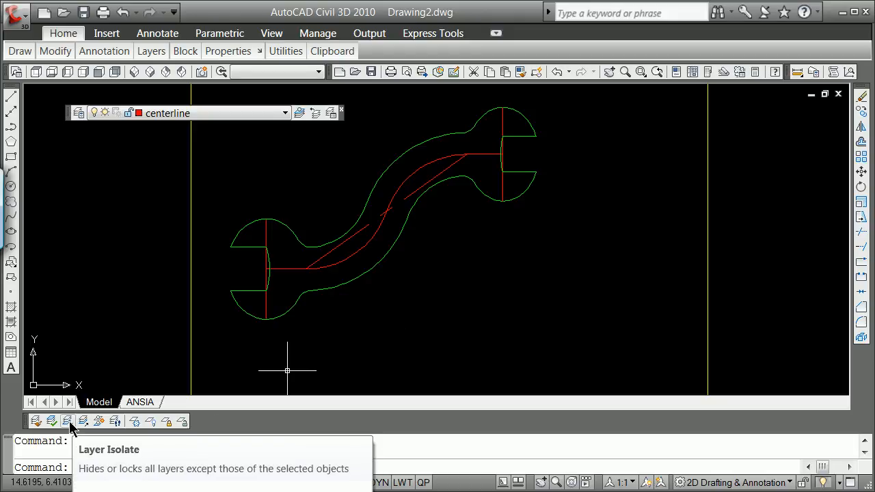
Step: Isolate the object layer using the wrench handle's lower curve as the reference object
{"action": "left_click", "coordinate": [68, 421]}
{"action": "left_click", "coordinate": [329, 289]}
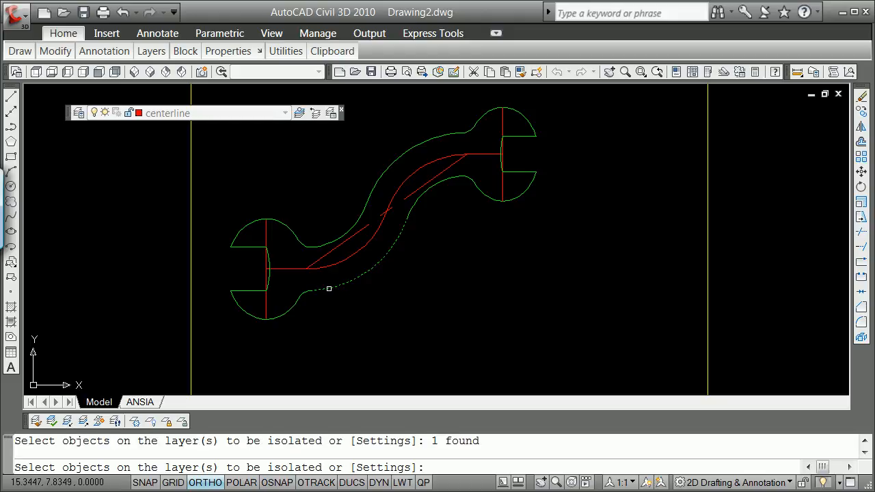
{"action": "key", "text": "Return"}
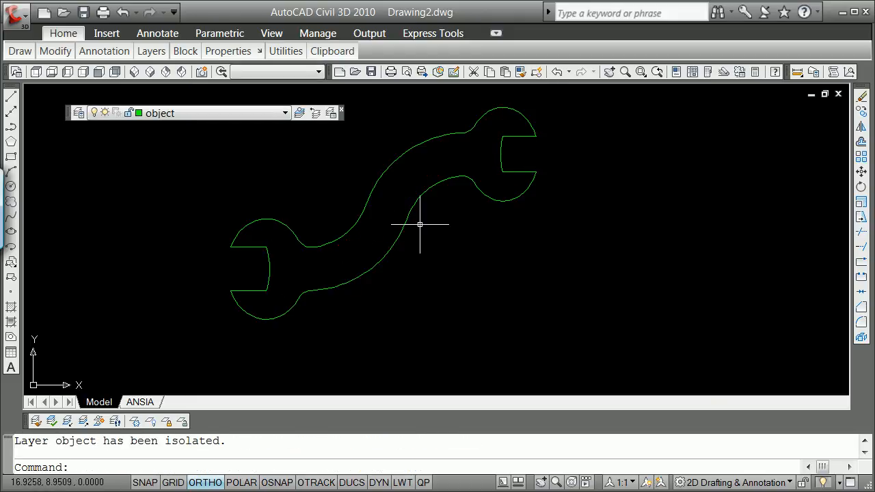
Step: Convert the handle's upper curve to a polyline, join it with the outline objects inside a crossing window around the wrench, and check the joined extent
{"action": "type", "text": "PEDIT"}
{"action": "key", "text": "Return"}
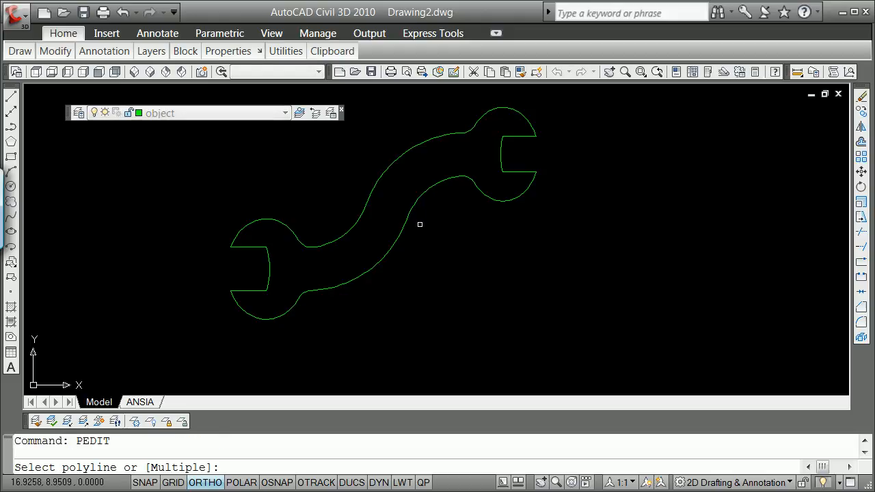
{"action": "left_click", "coordinate": [423, 143]}
{"action": "key", "text": "Return"}
{"action": "type", "text": "J"}
{"action": "key", "text": "Return"}
{"action": "type", "text": "C"}
{"action": "key", "text": "Return"}
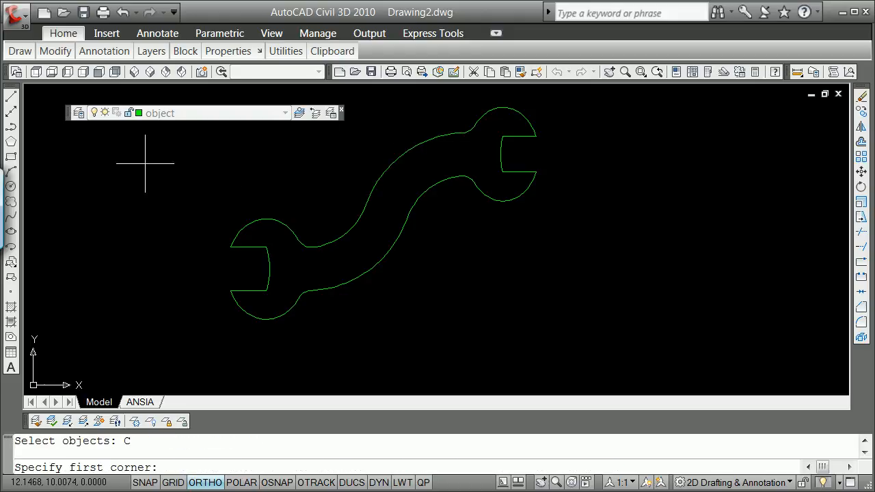
{"action": "left_click", "coordinate": [46, 94]}
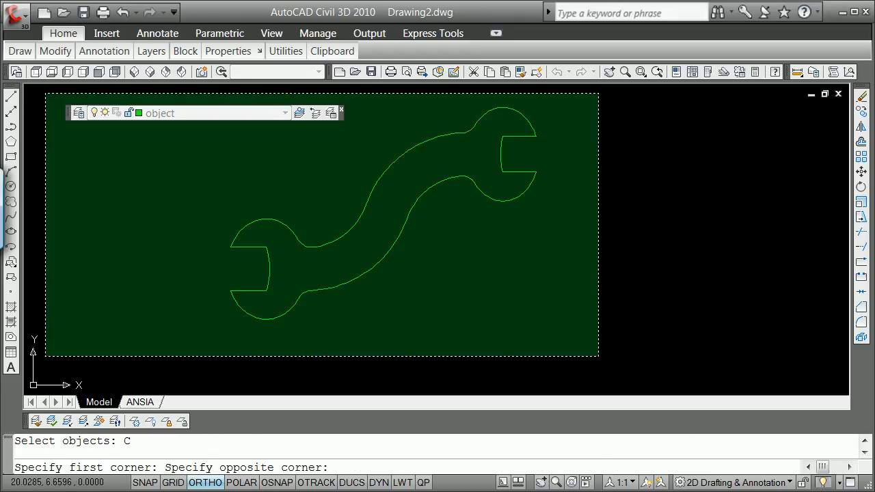
{"action": "left_click", "coordinate": [622, 359]}
{"action": "key", "text": "Return"}
{"action": "key", "text": "Return"}
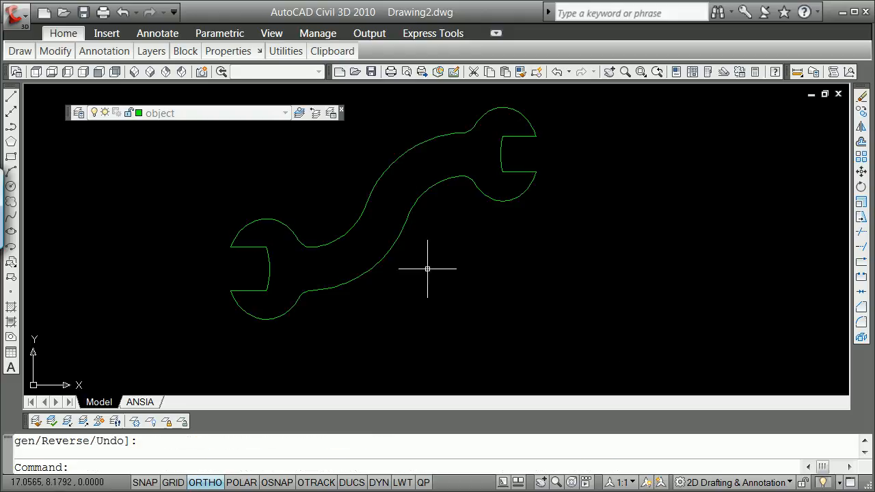
{"action": "left_click", "coordinate": [403, 154]}
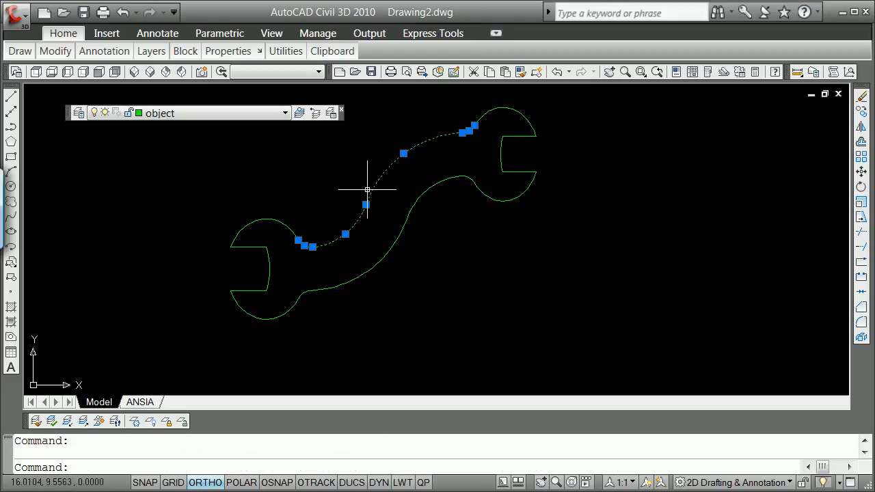
{"action": "key", "text": "Escape"}
Step: Try to join the wrench handle's upper curve to its adjoining outline segments with polyline editing
{"action": "scroll", "coordinate": [294, 246], "scroll_direction": "up", "scroll_amount": 4}
{"action": "scroll", "coordinate": [369, 254], "scroll_direction": "down", "scroll_amount": 4}
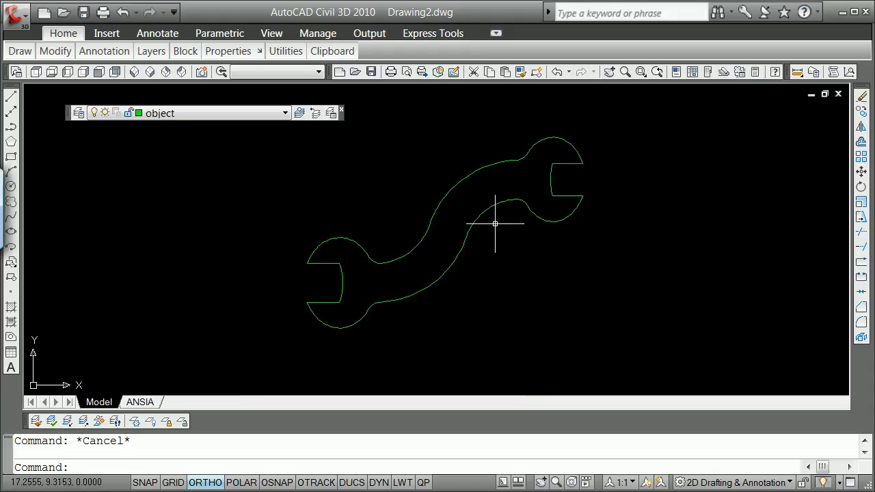
{"action": "type", "text": "PEDIT"}
{"action": "key", "text": "Return"}
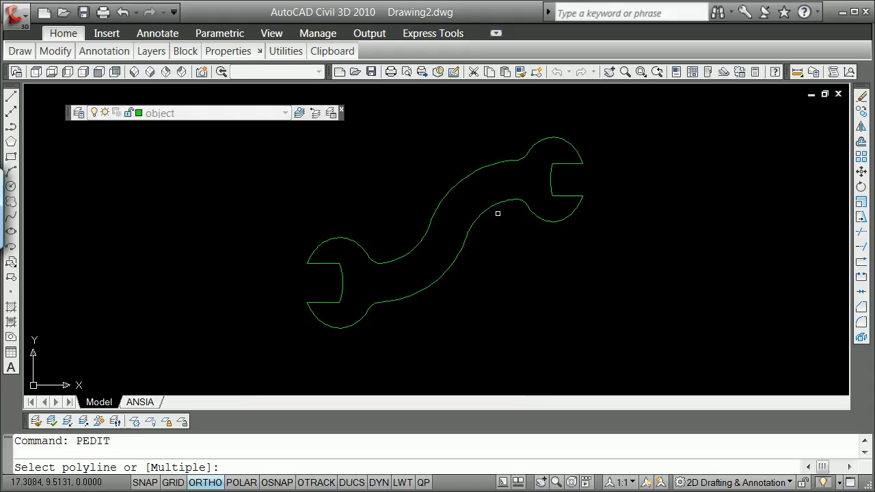
{"action": "left_click", "coordinate": [520, 160]}
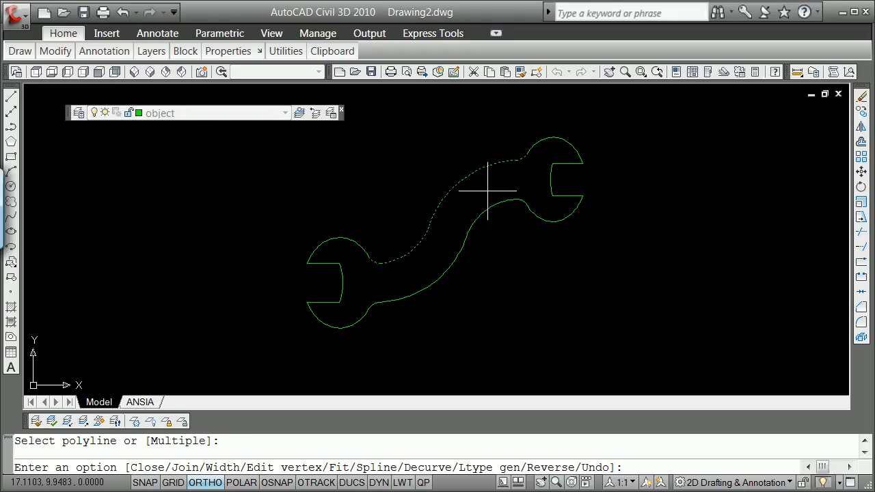
{"action": "type", "text": "J"}
{"action": "key", "text": "Return"}
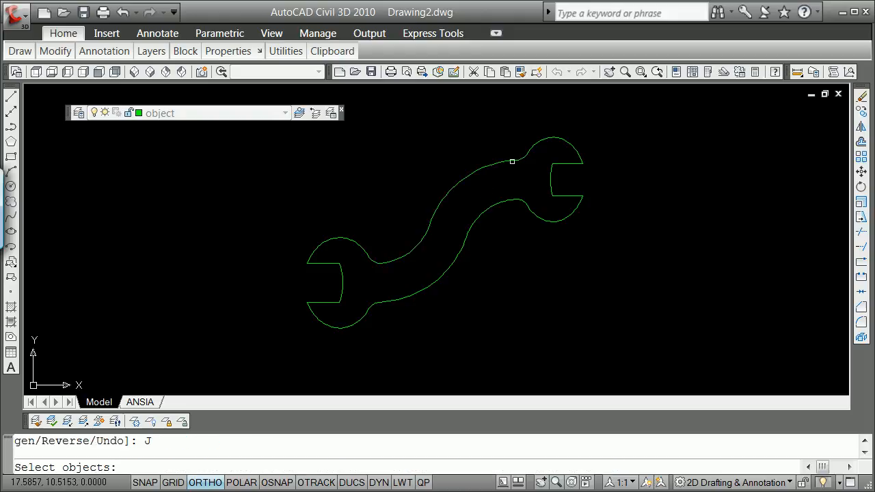
{"action": "left_click", "coordinate": [512, 162]}
{"action": "key", "text": "Return"}
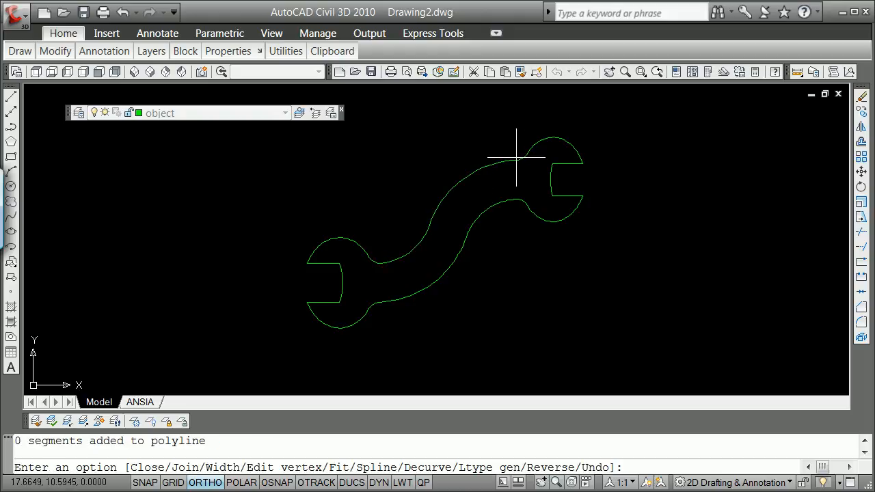
{"action": "type", "text": "J"}
{"action": "key", "text": "Return"}
{"action": "left_click", "coordinate": [521, 159]}
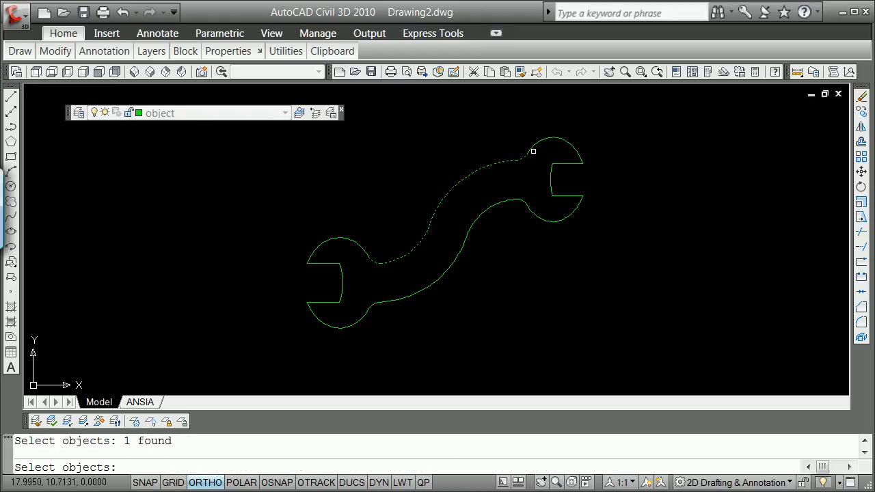
{"action": "key", "text": "Return"}
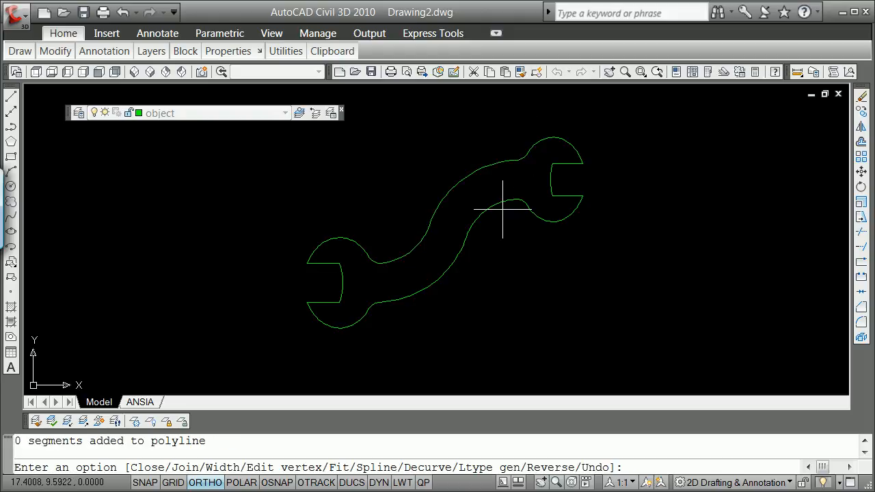
{"action": "key", "text": "Escape"}
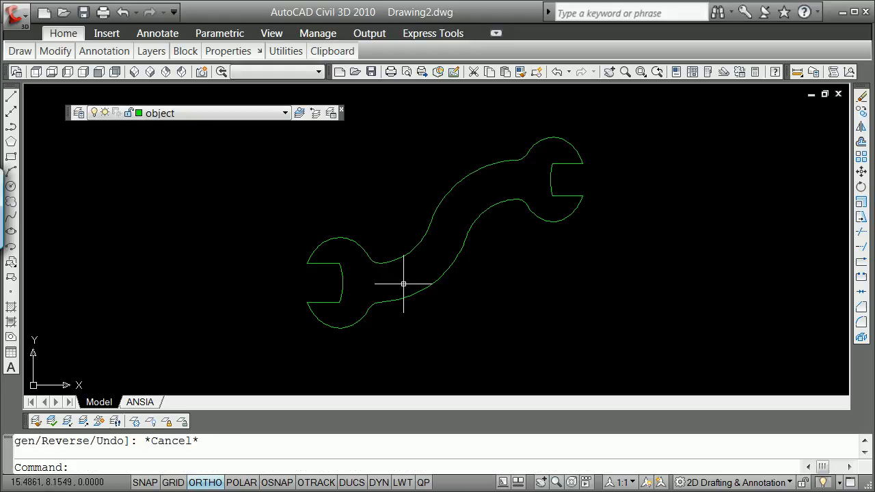
Step: Create a cyan layer named EXTRALINEOUTLINE and make it the current layer
{"action": "mouse_move", "coordinate": [415, 295]}
{"action": "left_click", "coordinate": [78, 113]}
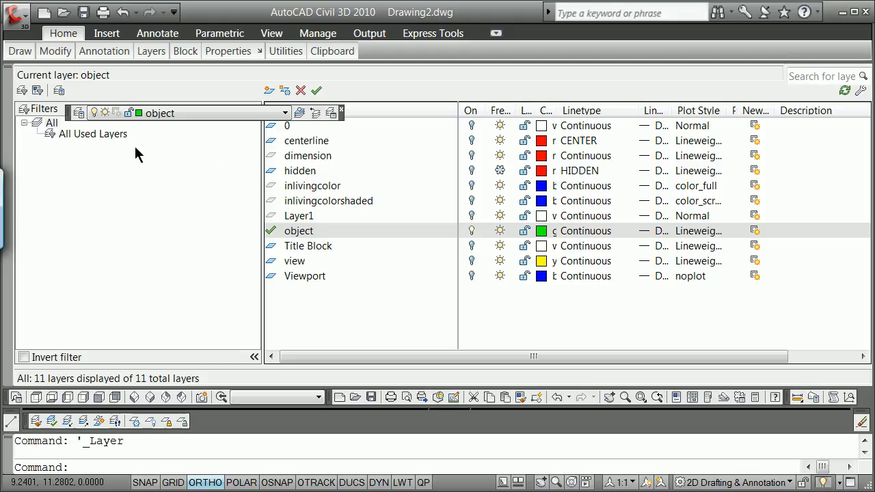
{"action": "left_click", "coordinate": [269, 90]}
{"action": "type", "text": "EXTRALINEOUTLINE"}
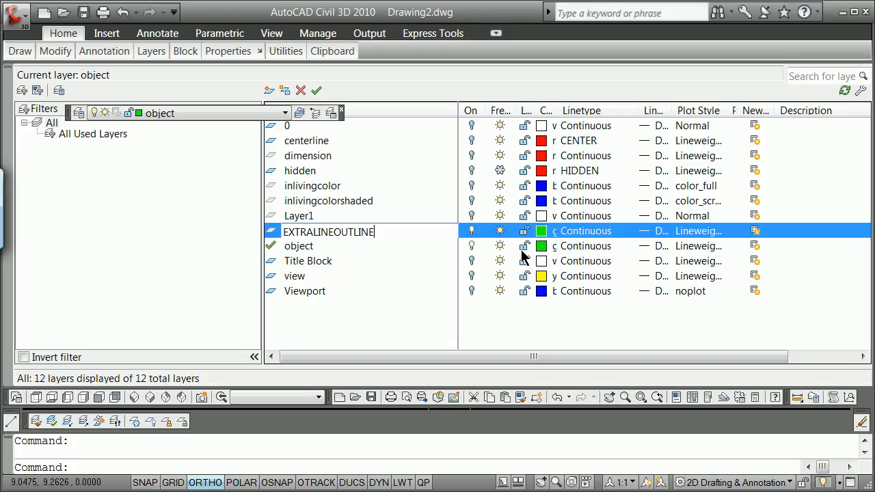
{"action": "left_click", "coordinate": [542, 231]}
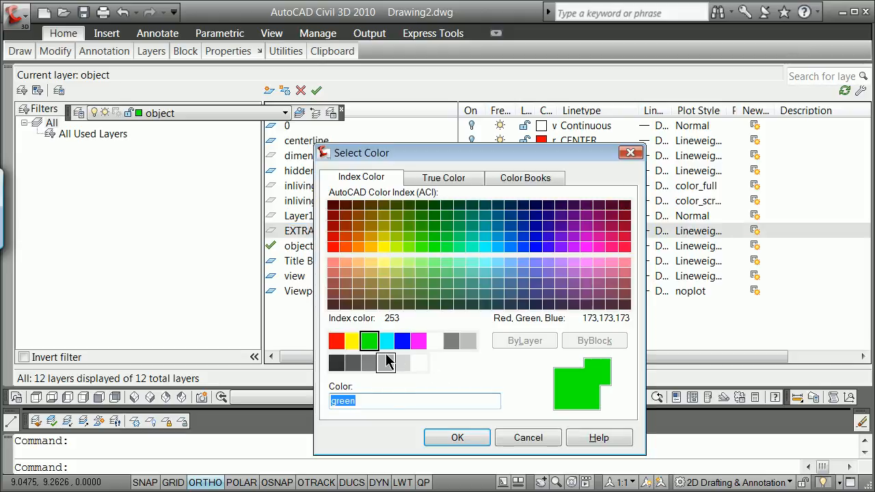
{"action": "left_click", "coordinate": [386, 341]}
{"action": "left_click", "coordinate": [444, 437]}
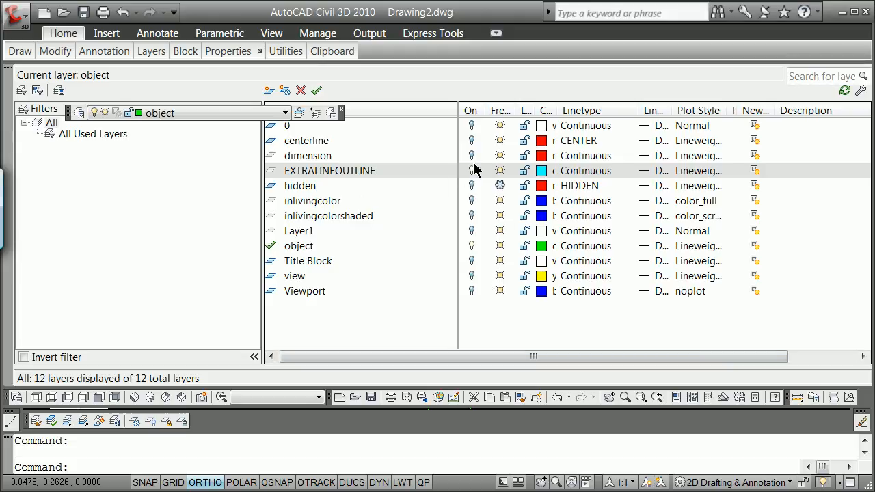
{"action": "double_click", "coordinate": [272, 171]}
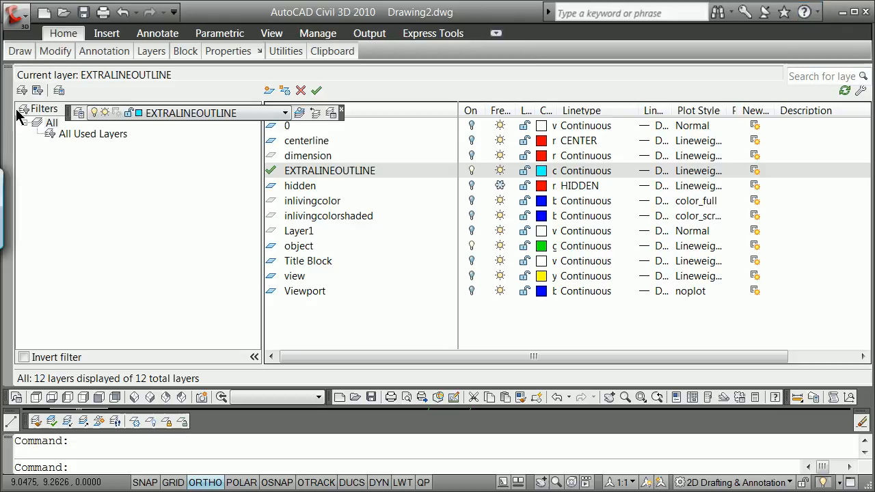
{"action": "left_click", "coordinate": [7, 74]}
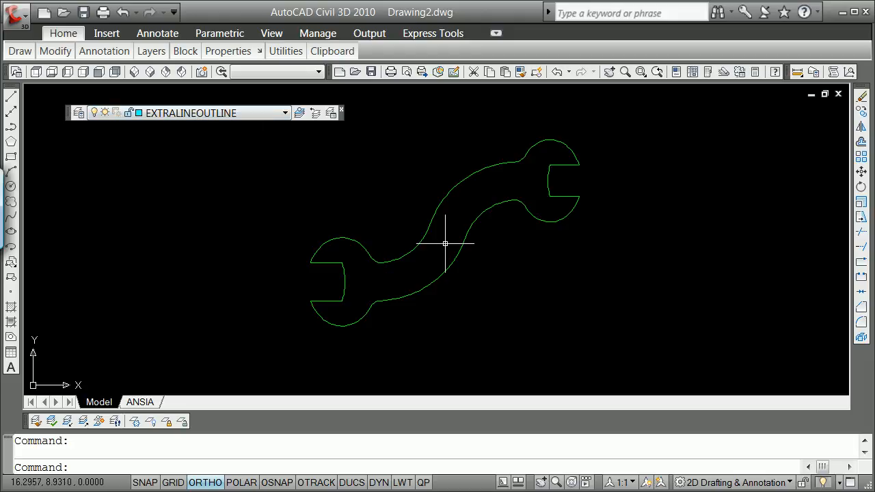
Step: Create a boundary from a point inside the wrench handle, accepting a region in place of a polyline
{"action": "type", "text": "Y"}
{"action": "key", "text": "Return"}
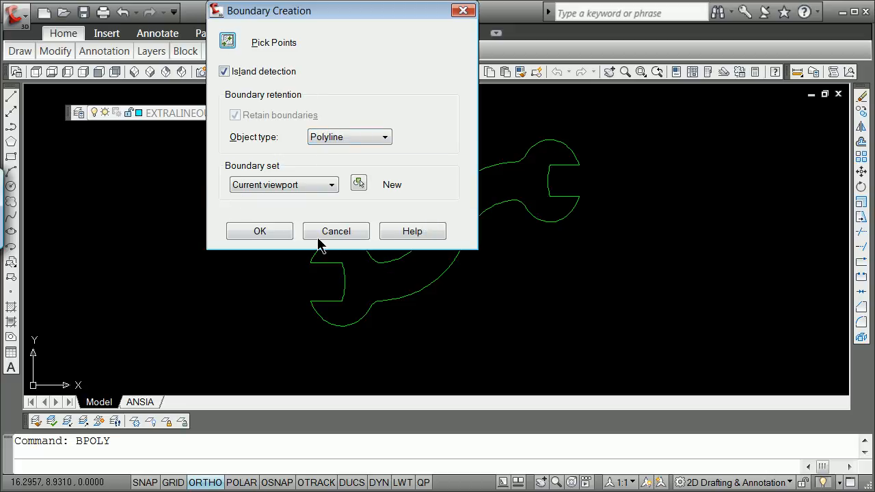
{"action": "left_click", "coordinate": [227, 41]}
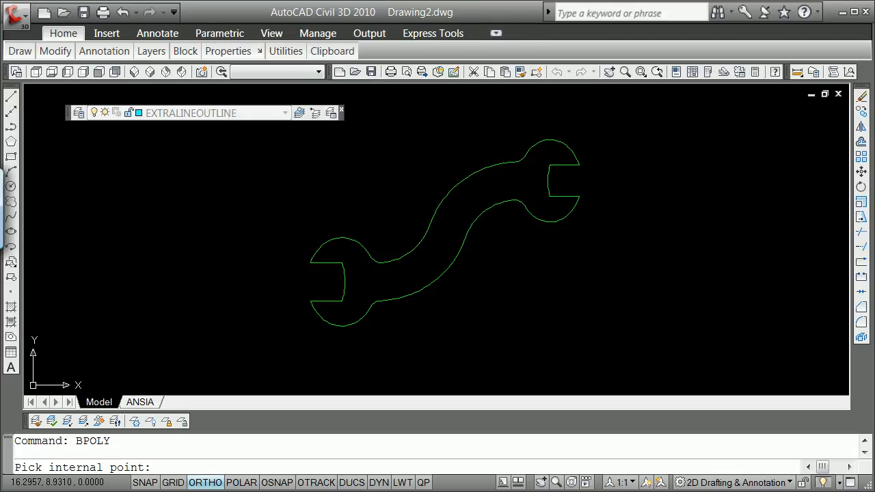
{"action": "left_click", "coordinate": [443, 260]}
{"action": "key", "text": "Return"}
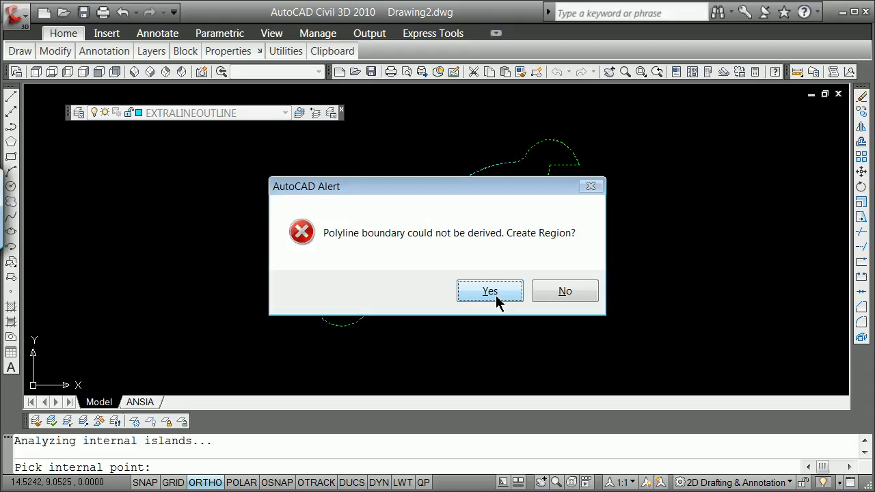
{"action": "left_click", "coordinate": [493, 295]}
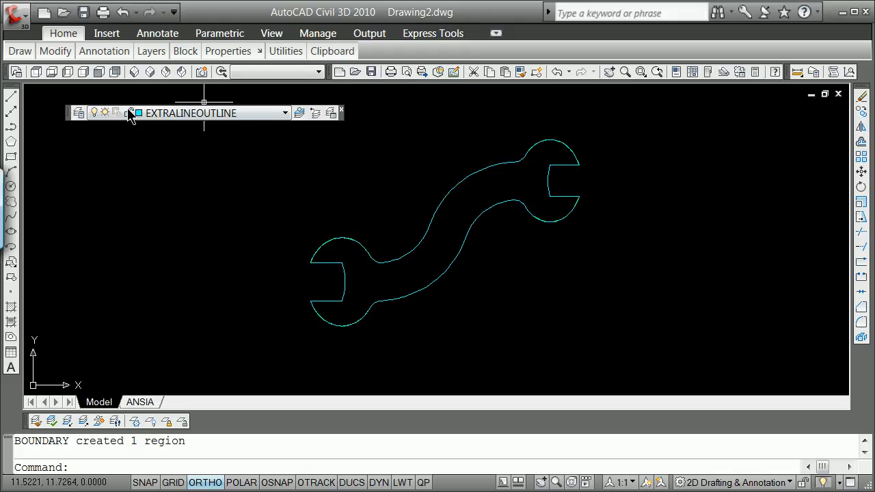
Step: Turn on and thaw all layers from 0 through Viewport
{"action": "left_click", "coordinate": [79, 113]}
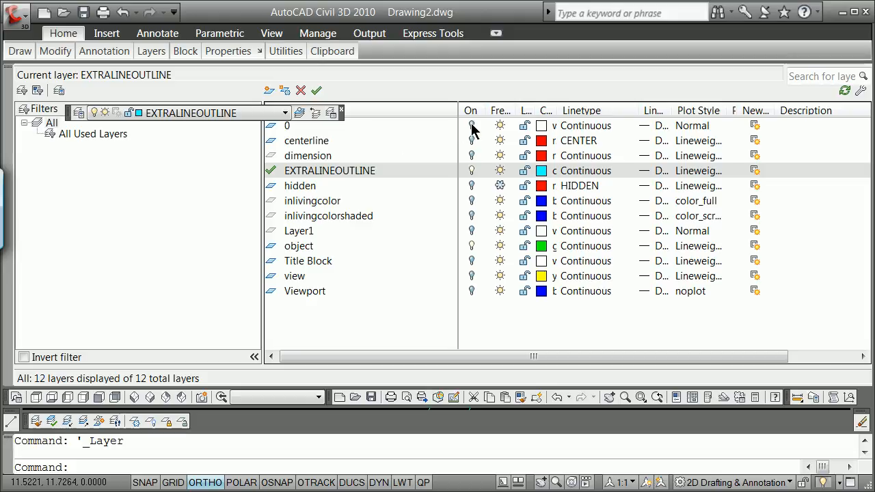
{"action": "left_click", "coordinate": [366, 125]}
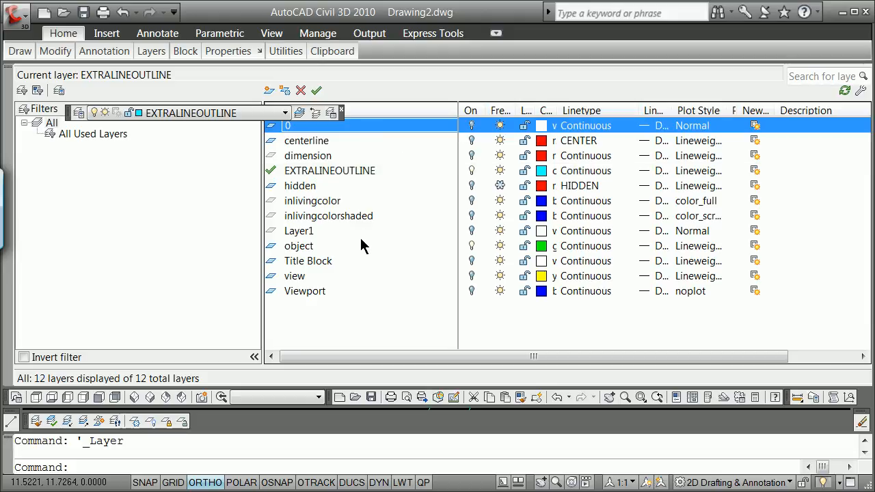
{"action": "left_click", "coordinate": [319, 291], "text": "shift"}
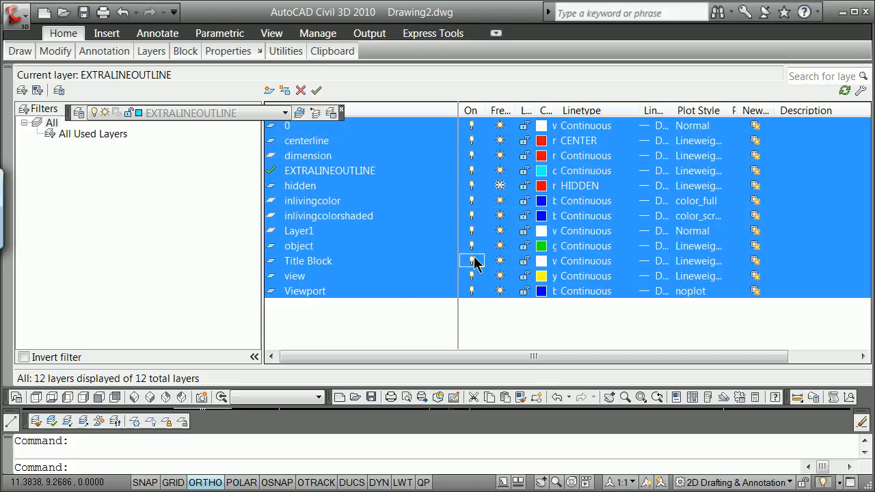
{"action": "left_click", "coordinate": [500, 186]}
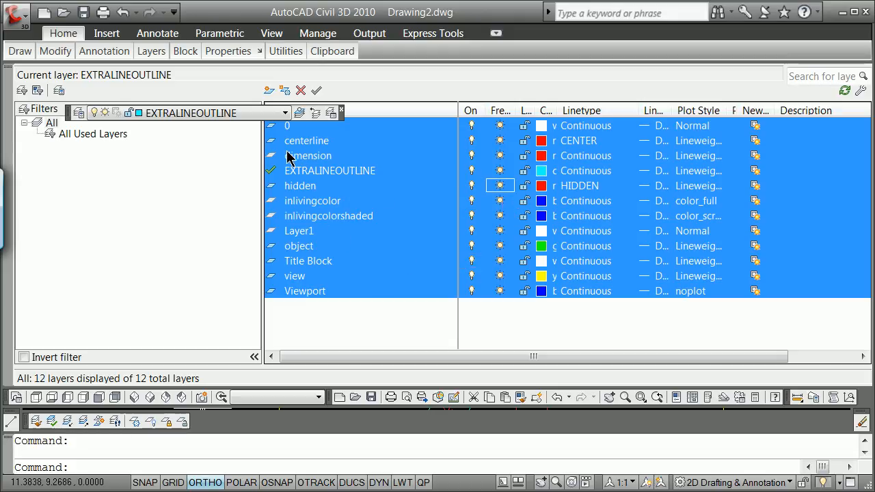
Step: Make the object layer current and freeze the hidden and EXTRALINEOUTLINE layers
{"action": "left_click", "coordinate": [273, 248]}
{"action": "double_click", "coordinate": [274, 247]}
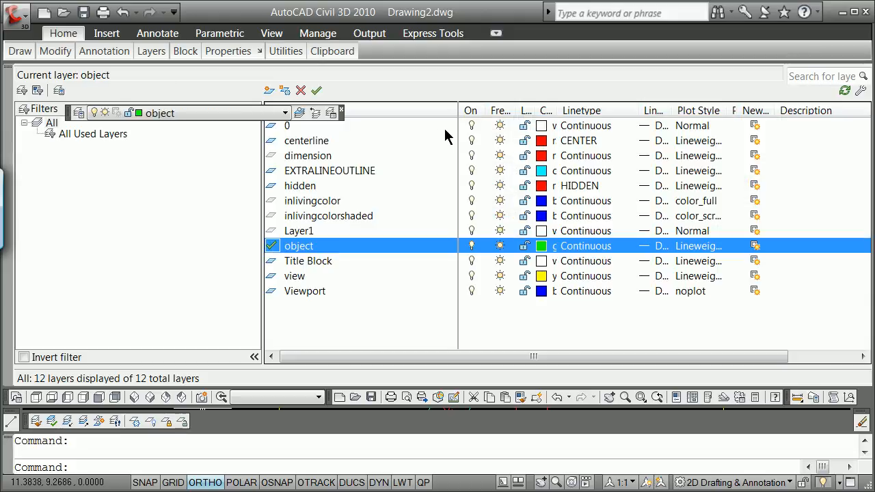
{"action": "left_click", "coordinate": [500, 187]}
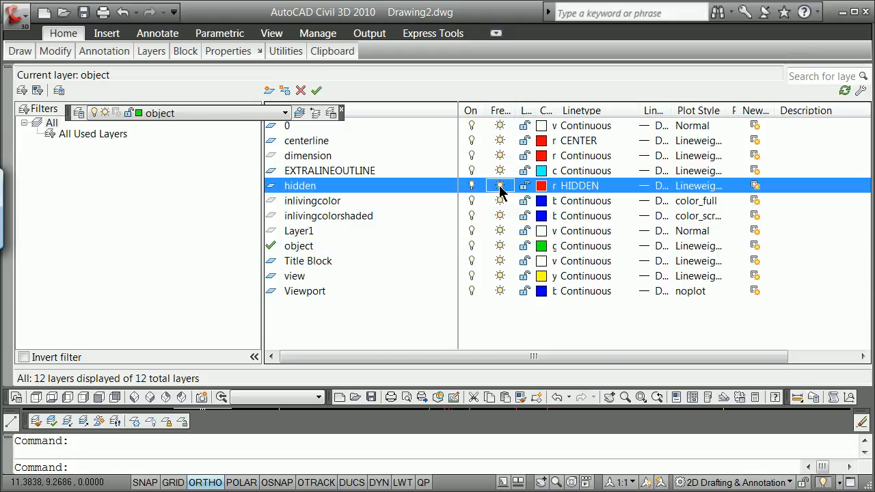
{"action": "left_click", "coordinate": [501, 171]}
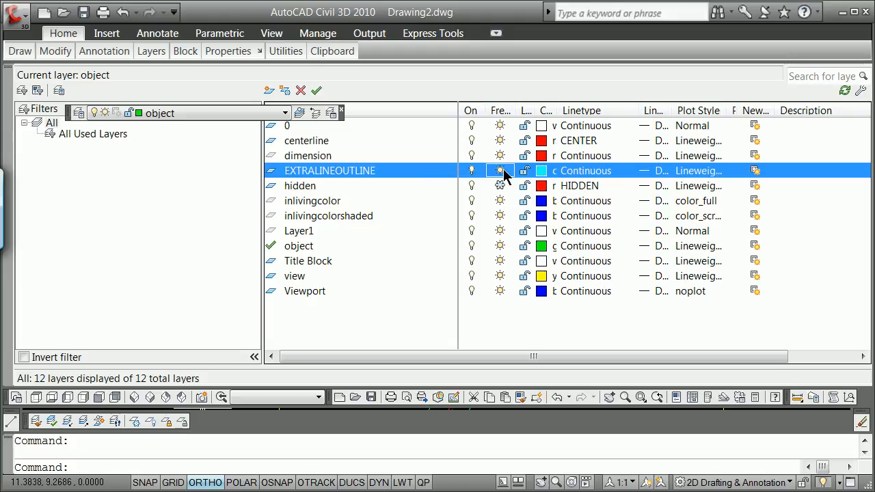
{"action": "left_click", "coordinate": [8, 74]}
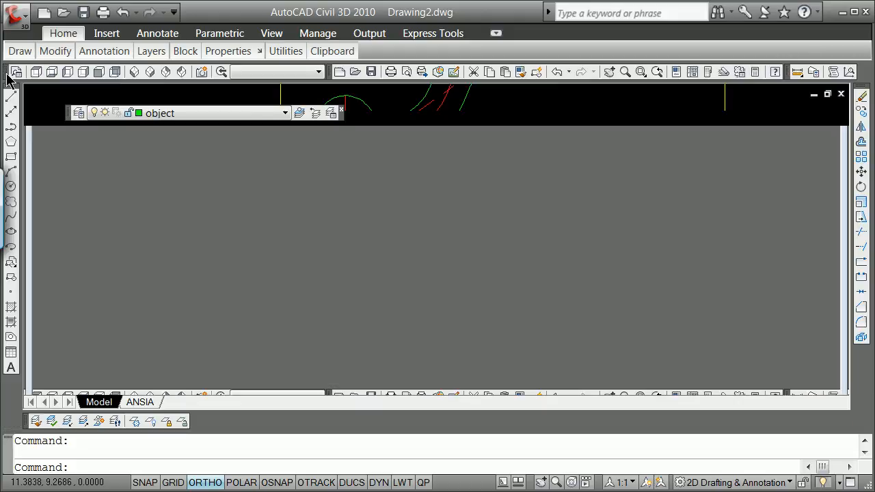
Step: Restore the saved plotview view of the wrench inside its yellow frame
{"action": "scroll", "coordinate": [510, 188], "scroll_direction": "down", "scroll_amount": 4}
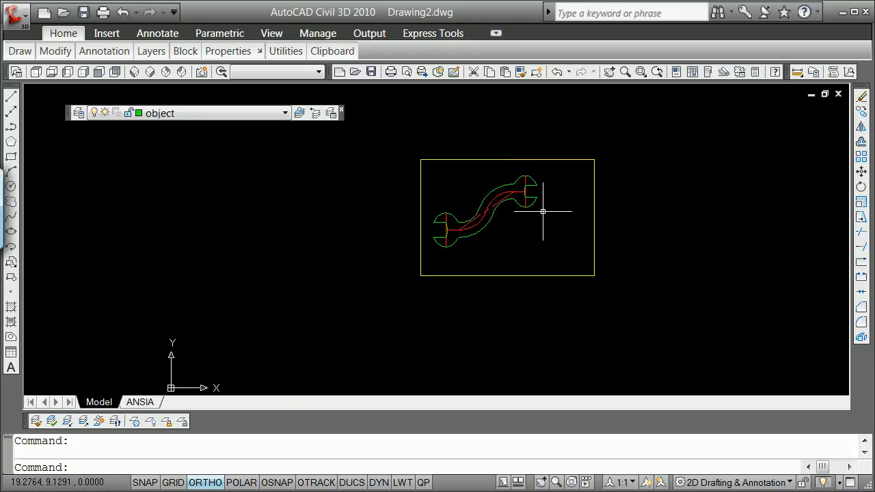
{"action": "scroll", "coordinate": [543, 211], "scroll_direction": "up", "scroll_amount": 3}
{"action": "scroll", "coordinate": [518, 236], "scroll_direction": "down", "scroll_amount": 2}
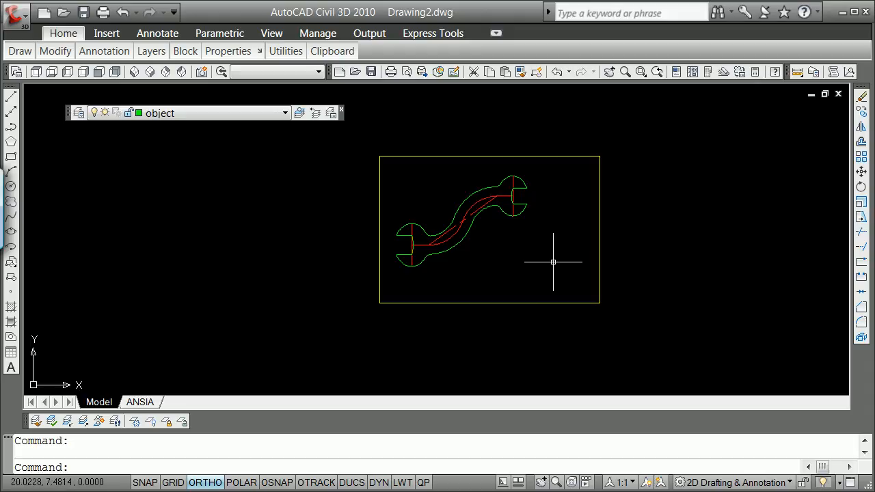
{"action": "mouse_move", "coordinate": [514, 198]}
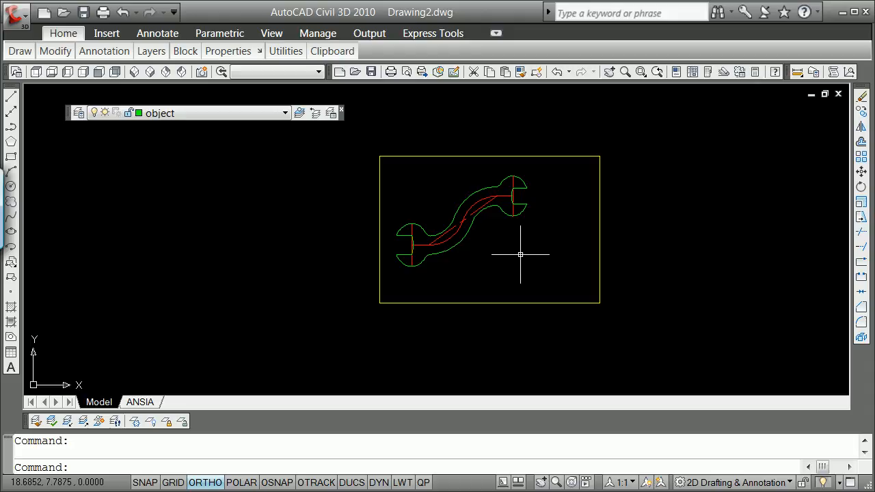
{"action": "scroll", "coordinate": [520, 254], "scroll_direction": "down", "scroll_amount": 2}
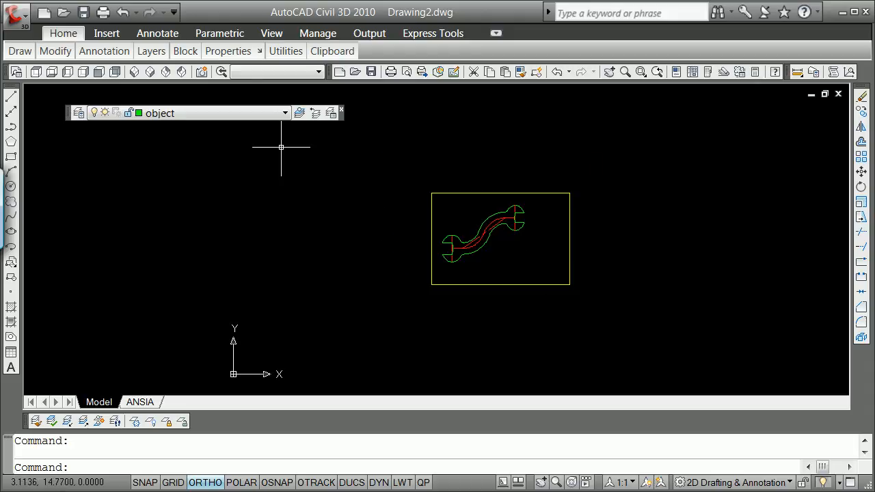
{"action": "left_click", "coordinate": [318, 72]}
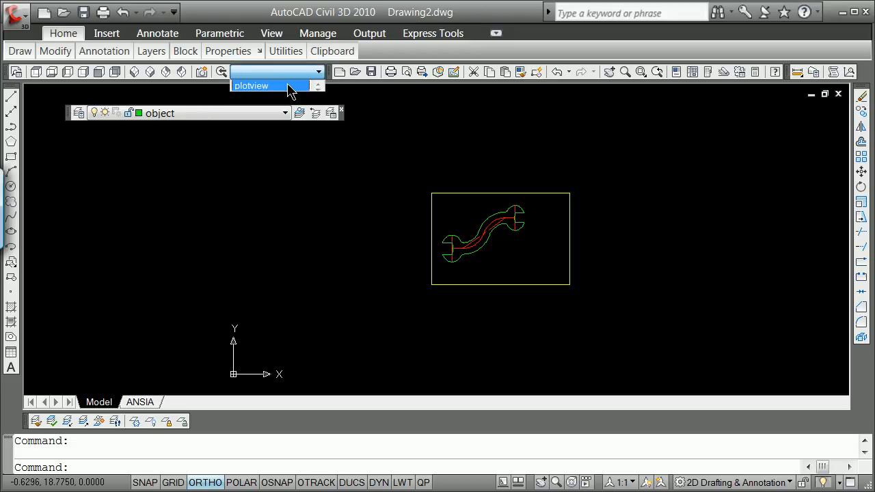
{"action": "left_click", "coordinate": [296, 86]}
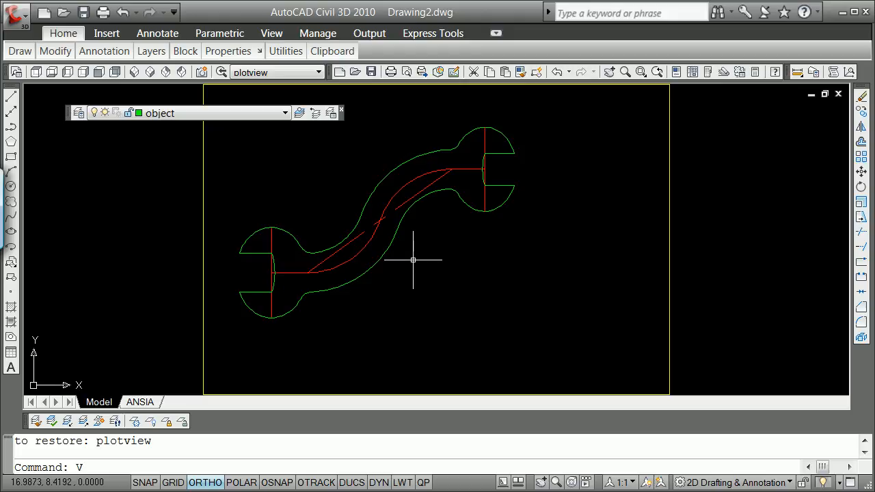
Step: Check the height and width of the plotview model view in the View Manager without changing it
{"action": "key", "text": "Return"}
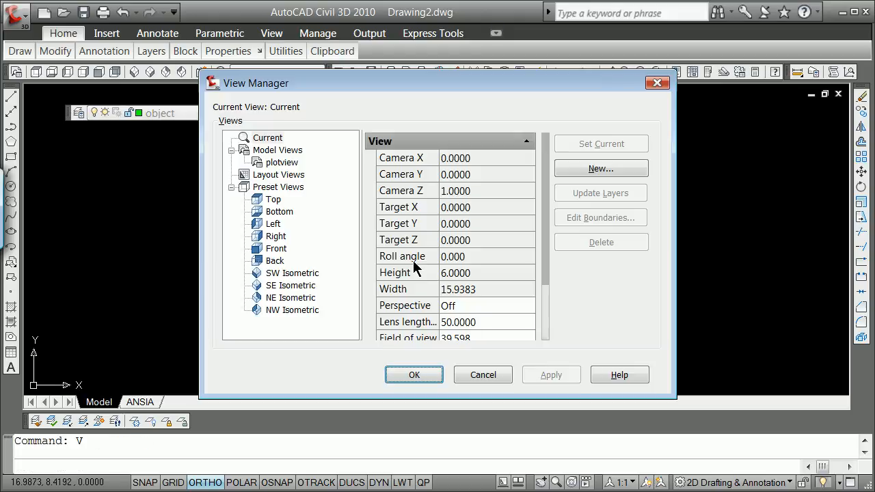
{"action": "left_click", "coordinate": [280, 163]}
{"action": "left_click_drag", "start_coordinate": [545, 168], "coordinate": [531, 310]}
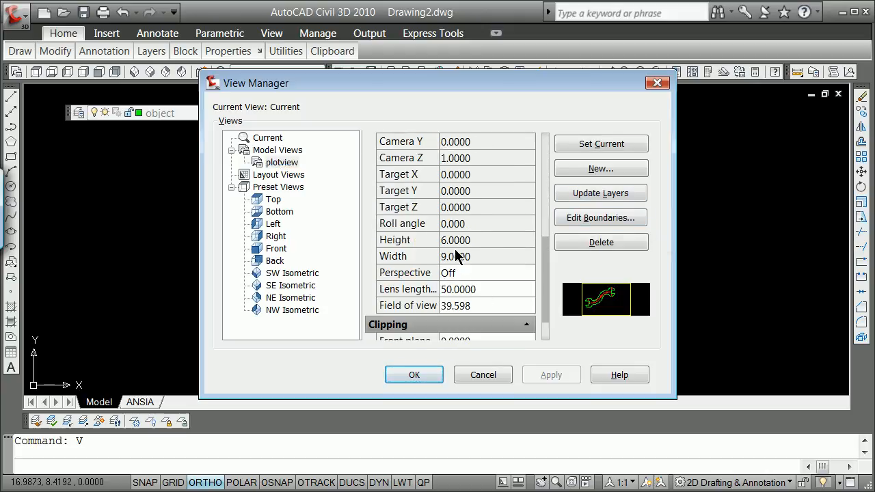
{"action": "left_click", "coordinate": [483, 375]}
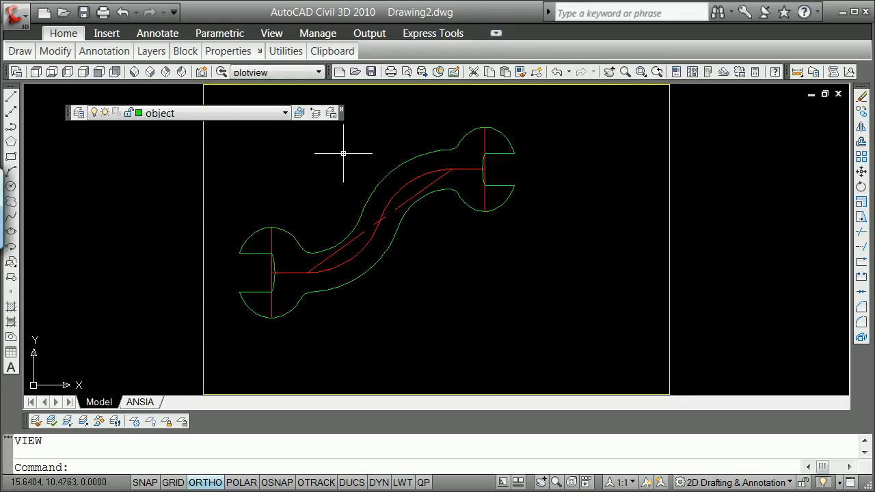
Step: Overwrite the saved plotview layer state with the current layer settings
{"action": "left_click", "coordinate": [332, 114]}
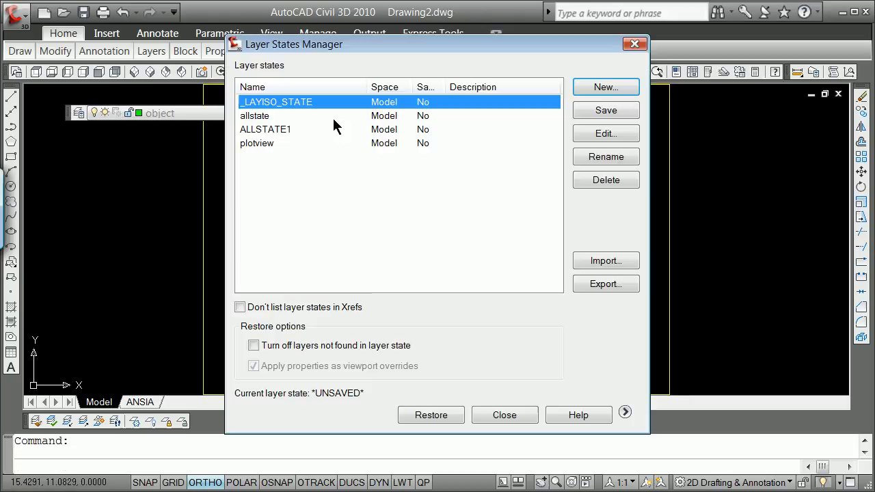
{"action": "left_click", "coordinate": [271, 145]}
{"action": "left_click", "coordinate": [601, 117]}
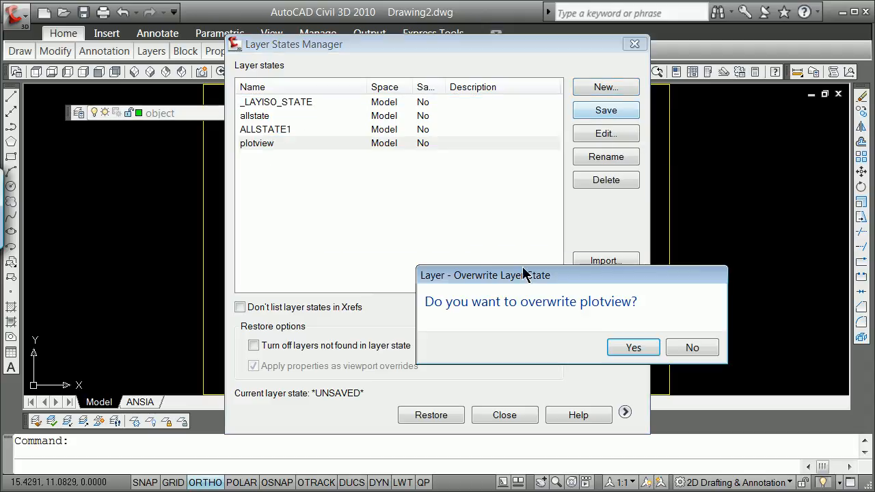
{"action": "left_click", "coordinate": [638, 348]}
{"action": "left_click", "coordinate": [510, 414]}
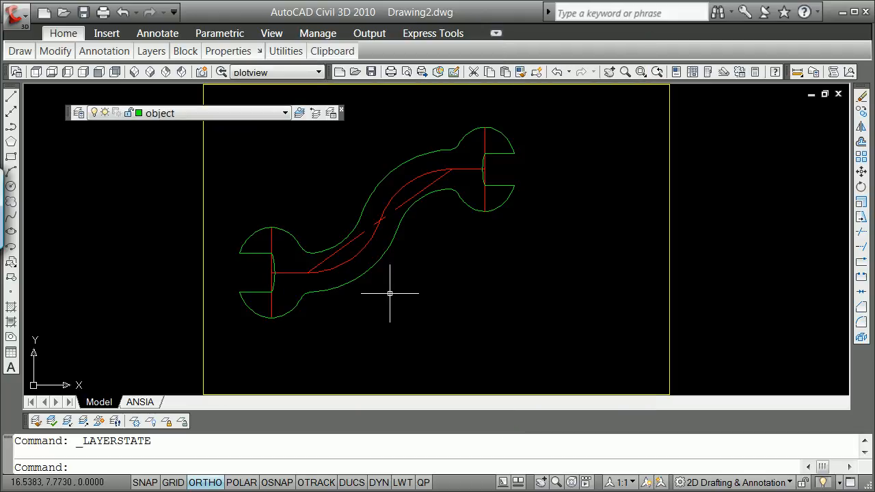
Step: Set the saved plotview model view current again in model space
{"action": "key", "text": "Return"}
{"action": "left_click", "coordinate": [281, 162]}
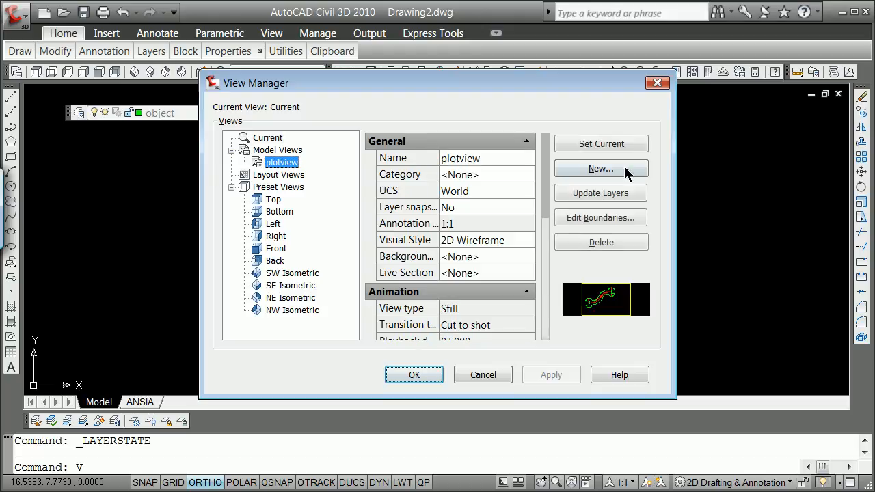
{"action": "left_click", "coordinate": [618, 148]}
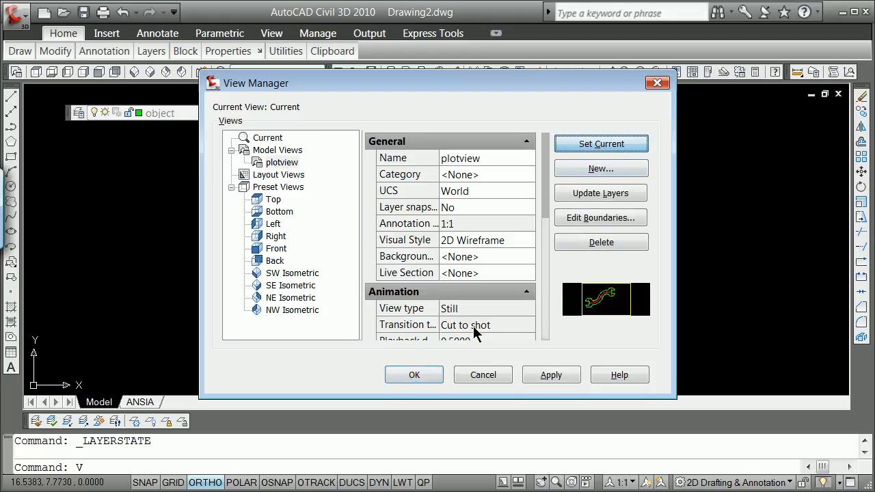
{"action": "left_click", "coordinate": [434, 375]}
{"action": "left_click", "coordinate": [278, 322]}
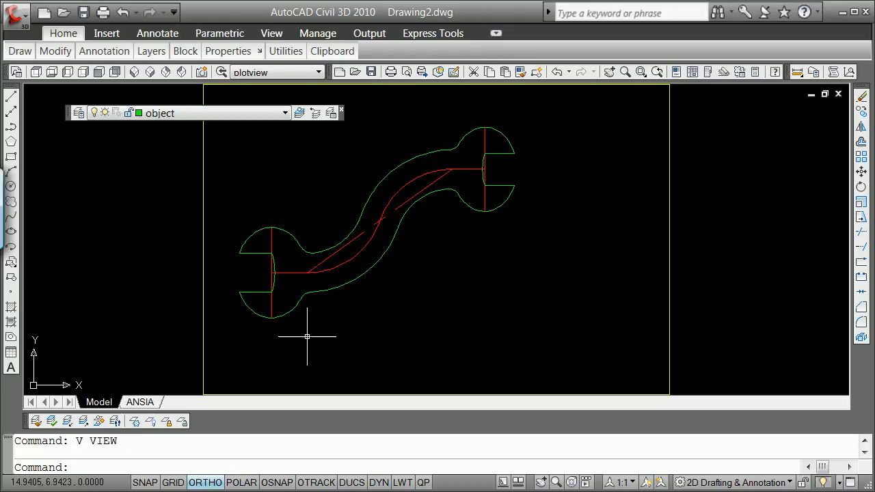
{"action": "left_click", "coordinate": [312, 342]}
{"action": "key", "text": "Escape"}
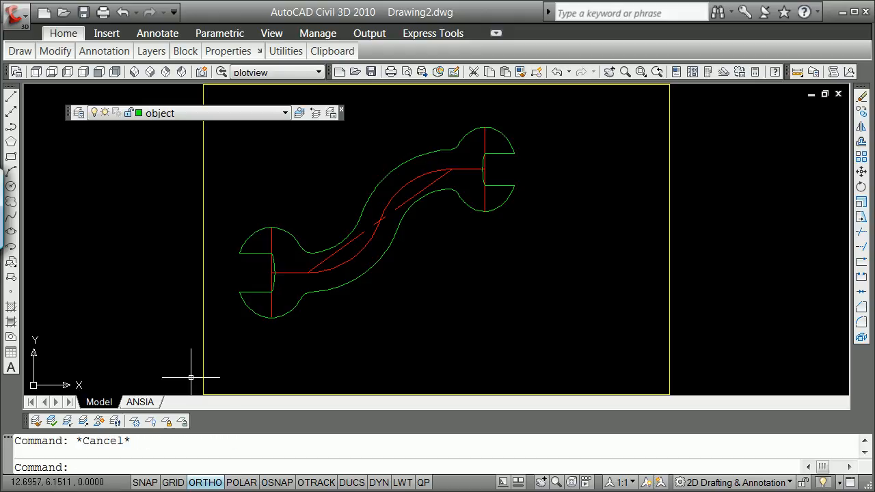
Step: Switch to the ANSIA layout and make the Viewport layer current
{"action": "left_click", "coordinate": [140, 402]}
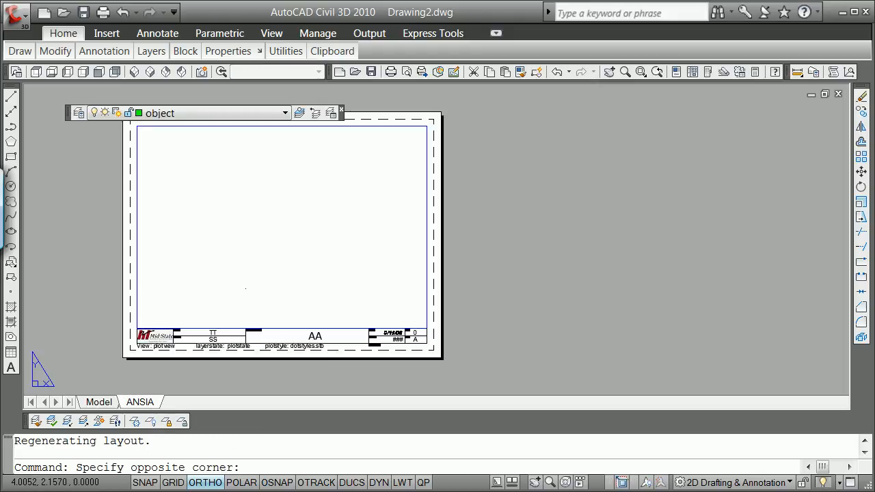
{"action": "left_click", "coordinate": [247, 289]}
{"action": "left_click", "coordinate": [247, 289]}
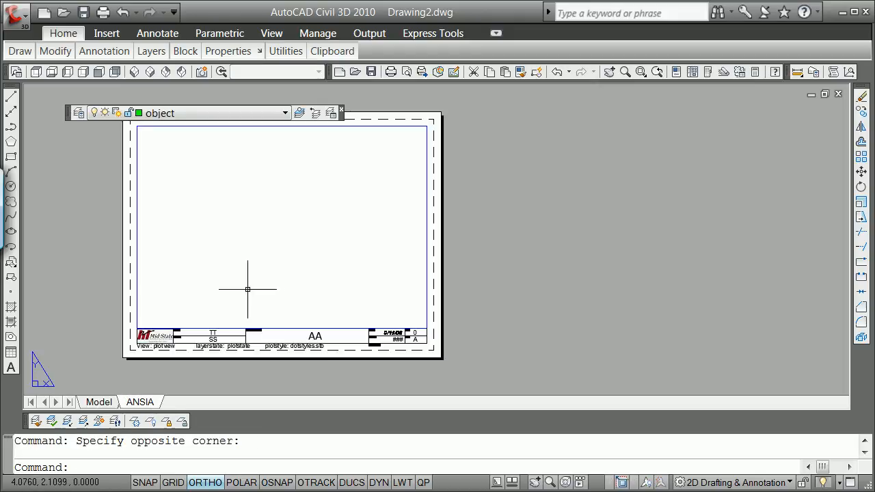
{"action": "left_click", "coordinate": [285, 113]}
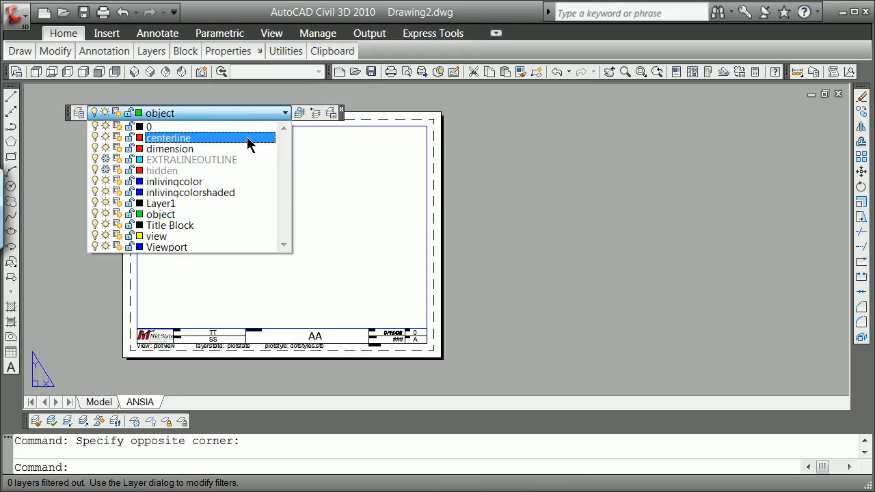
{"action": "left_click", "coordinate": [173, 248]}
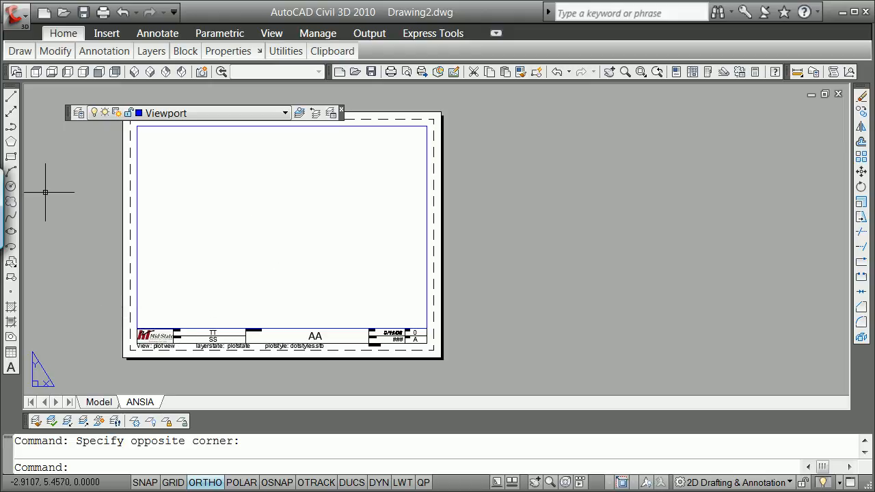
Step: Draw a rectangle 9 wide and 6 high inside the sheet border, starting near its lower-left corner above the title block
{"action": "left_click", "coordinate": [11, 159]}
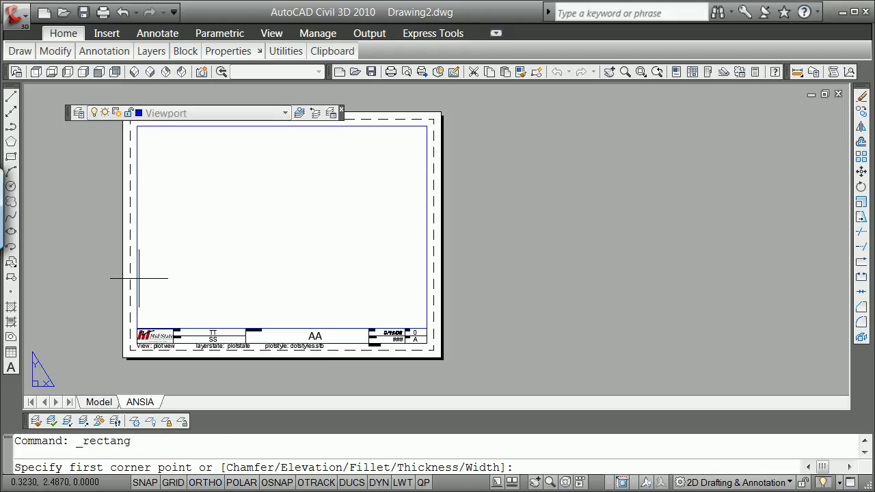
{"action": "left_click", "coordinate": [146, 321]}
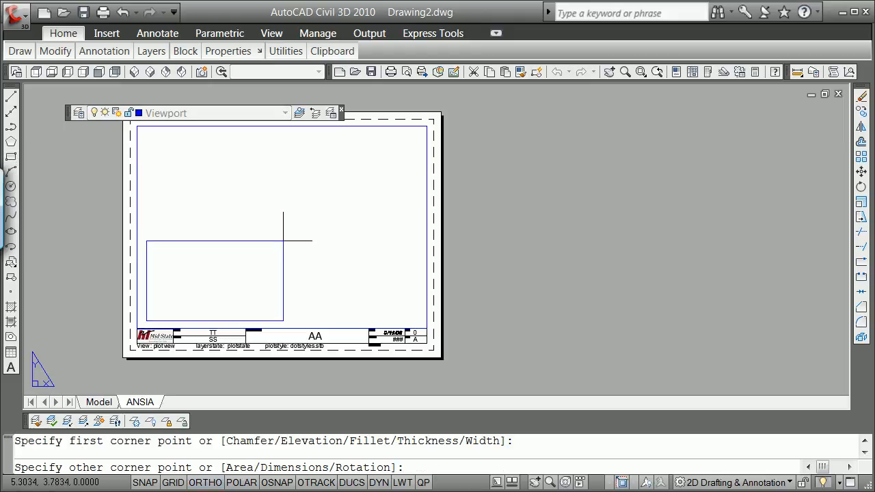
{"action": "type", "text": "@"}
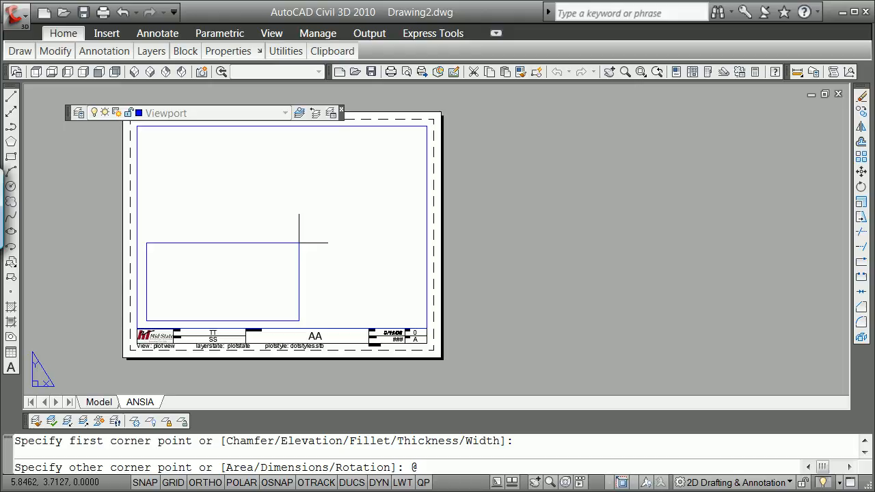
{"action": "type", "text": "9,6"}
{"action": "key", "text": "Return"}
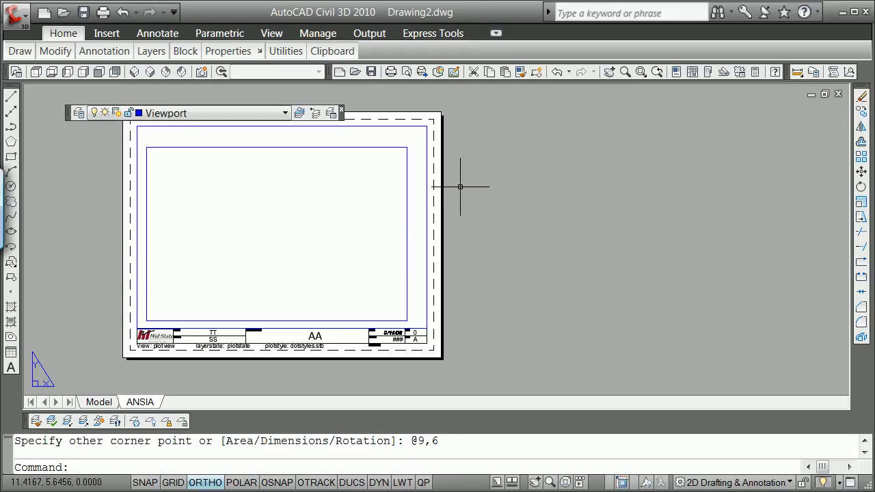
Step: Display the Viewports tools beside the sheet and convert the 9 by 6 rectangle into a viewport
{"action": "right_click", "coordinate": [72, 114]}
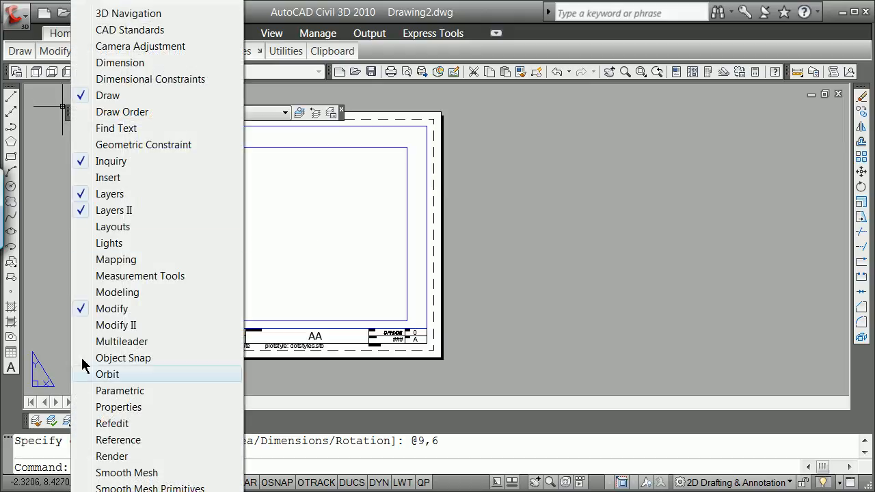
{"action": "left_click", "coordinate": [123, 491]}
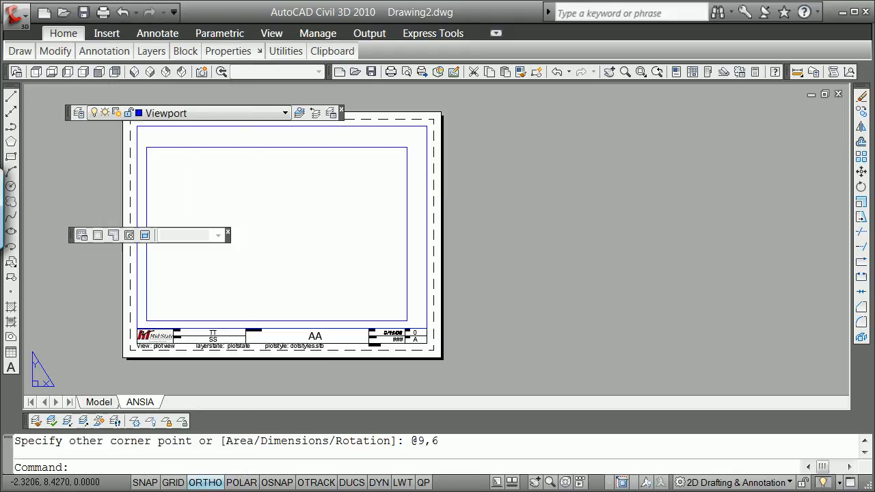
{"action": "left_click_drag", "start_coordinate": [74, 244], "coordinate": [566, 149]}
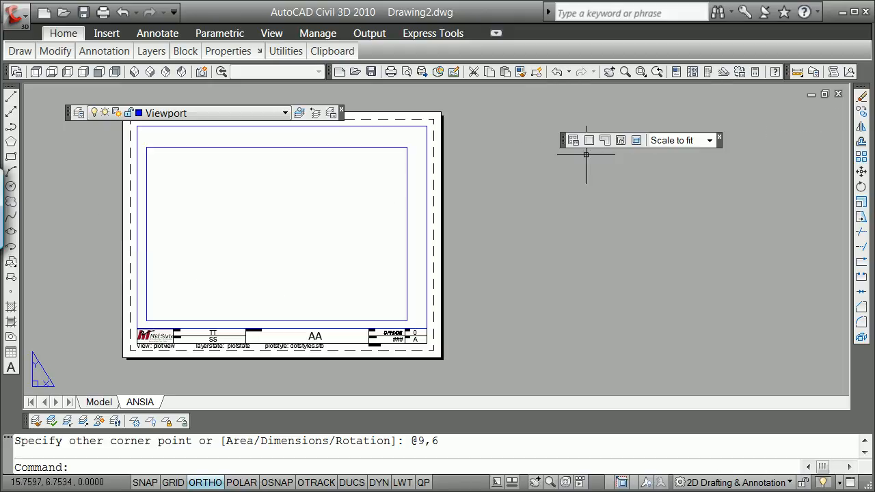
{"action": "left_click", "coordinate": [621, 144]}
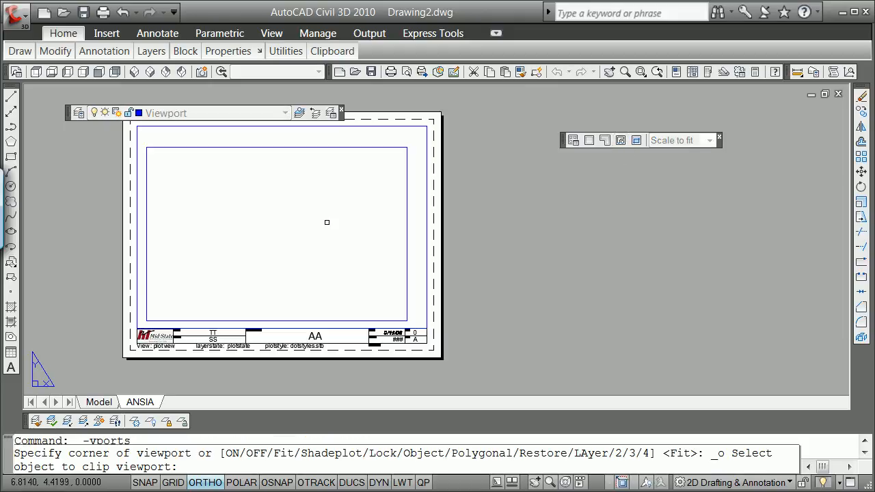
{"action": "left_click", "coordinate": [318, 147]}
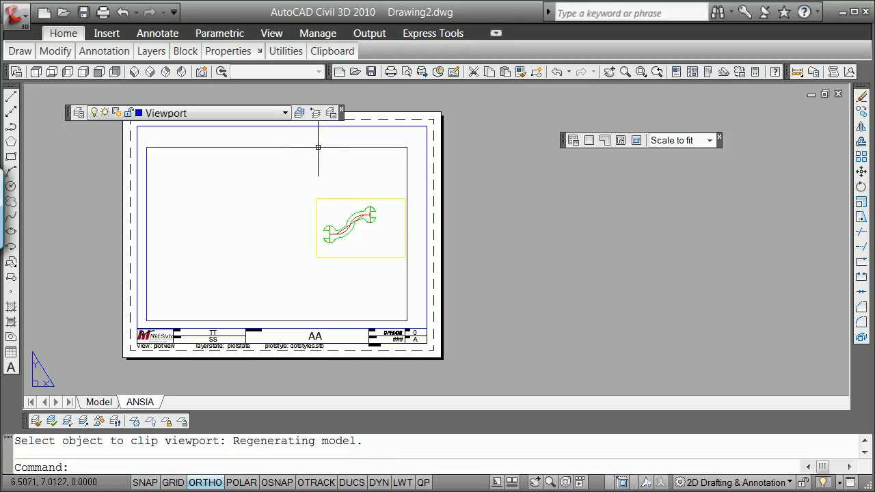
{"action": "left_click", "coordinate": [557, 206]}
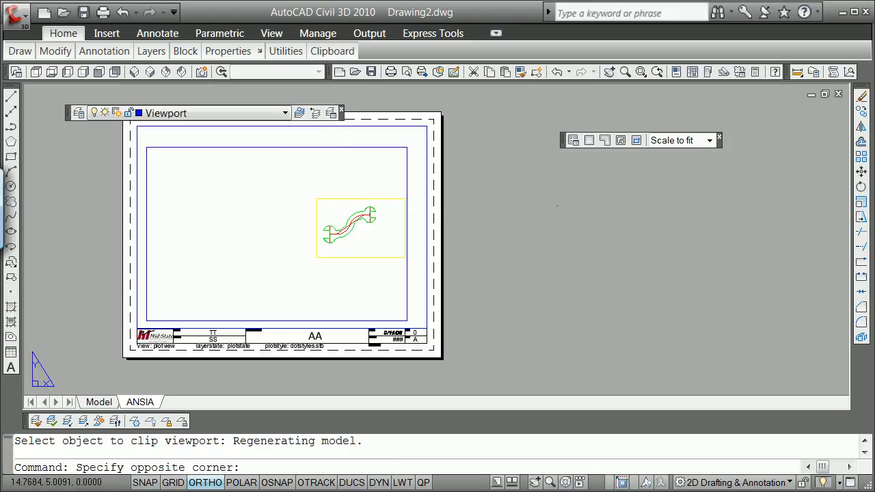
{"action": "left_click", "coordinate": [557, 203]}
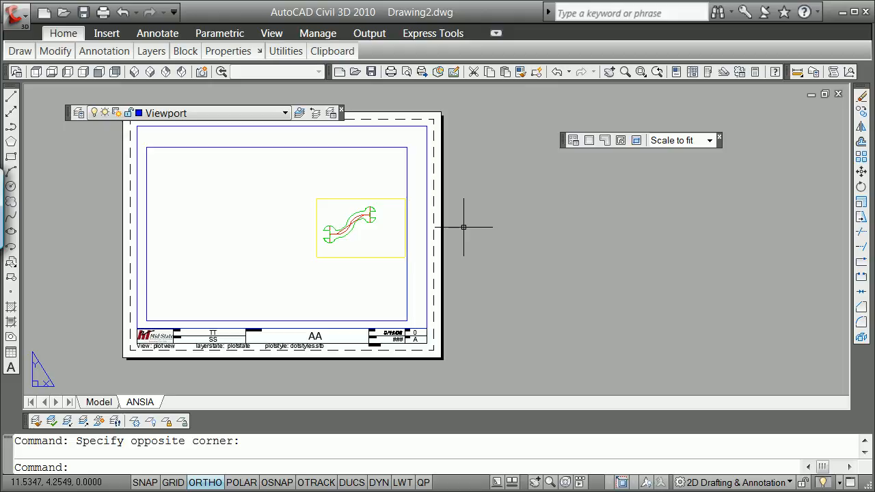
Step: Restore the plotview model view in the new 9 by 6 viewport and return to paper space
{"action": "scroll", "coordinate": [463, 227], "scroll_direction": "up", "scroll_amount": 1}
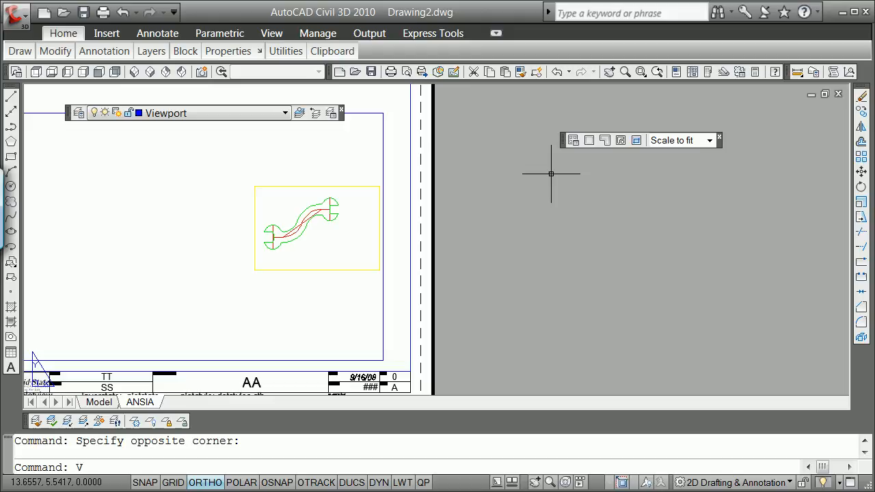
{"action": "key", "text": "Return"}
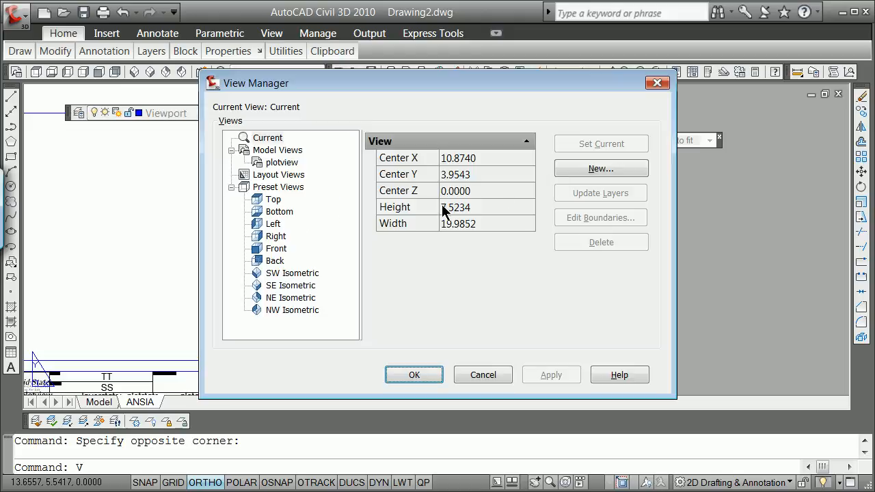
{"action": "left_click", "coordinate": [271, 164]}
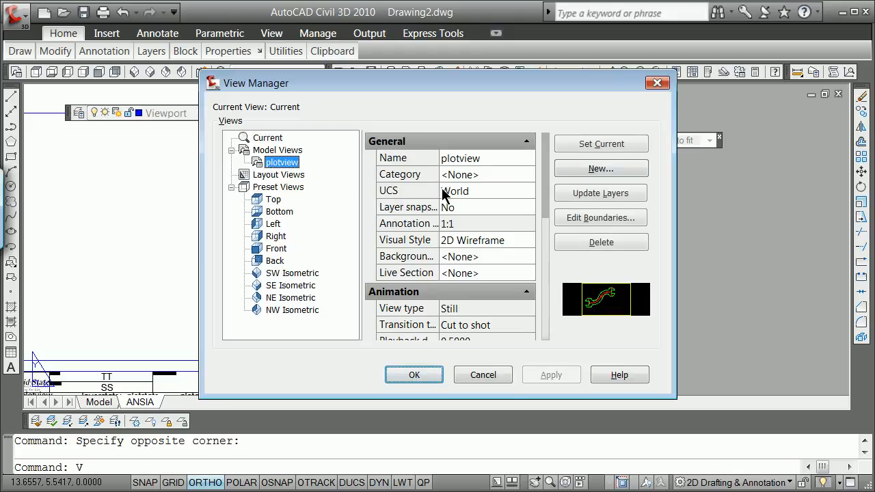
{"action": "left_click", "coordinate": [602, 143]}
{"action": "left_click", "coordinate": [419, 373]}
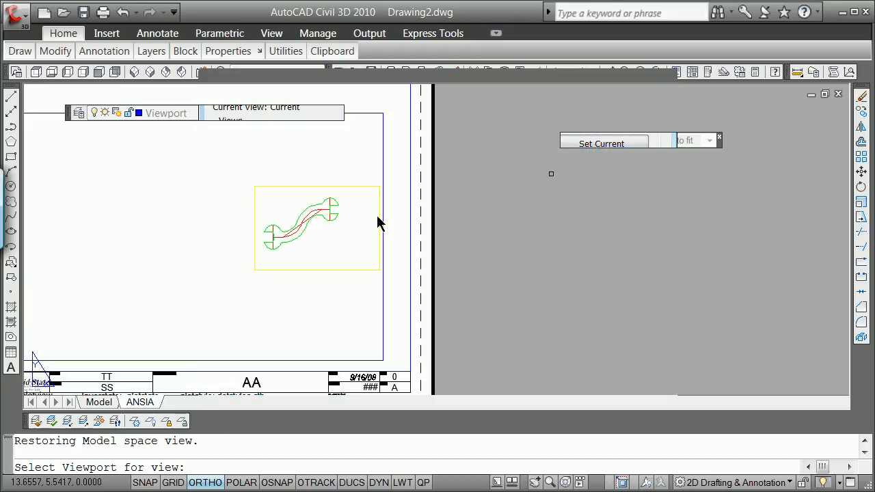
{"action": "left_click", "coordinate": [381, 184]}
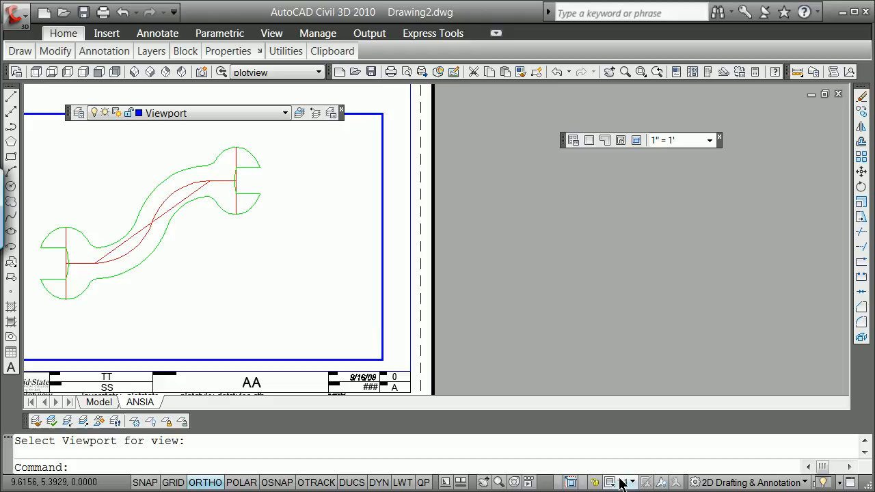
{"action": "double_click", "coordinate": [556, 330]}
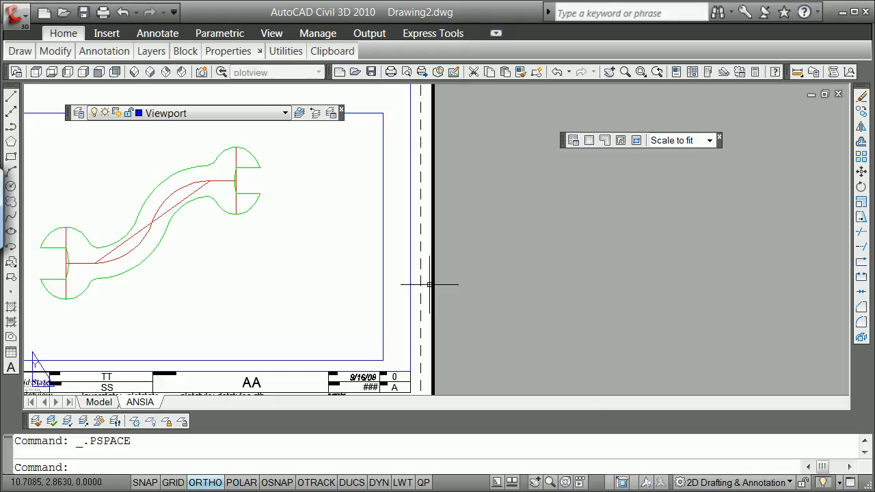
Step: Activate the viewport's model space and zoom out well beyond the wrench's yellow frame
{"action": "left_click", "coordinate": [339, 228]}
{"action": "double_click", "coordinate": [339, 228]}
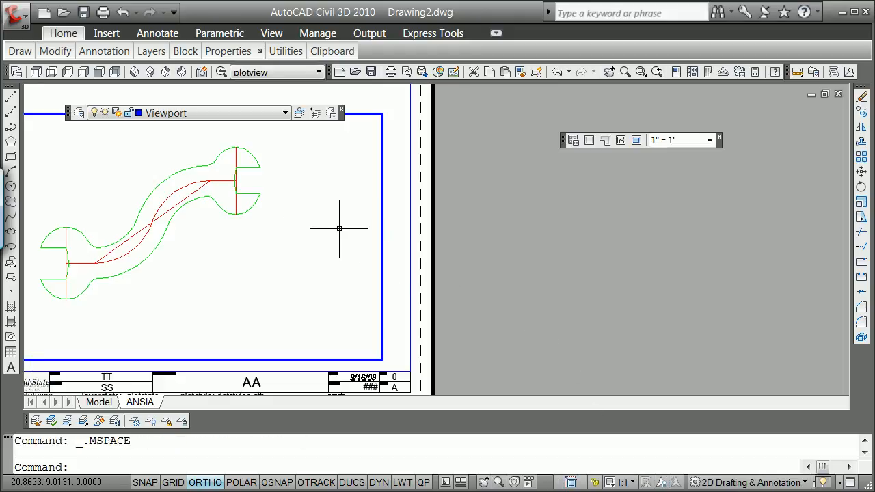
{"action": "scroll", "coordinate": [339, 228], "scroll_direction": "down", "scroll_amount": 4}
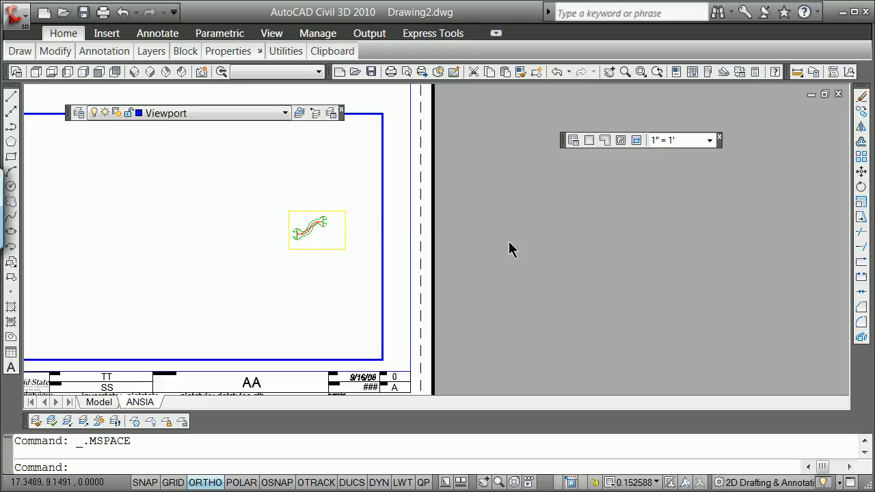
Step: Restore PLOTVIEW in the active viewport with the -VIEW command's Restore option, and return to paper space
{"action": "key", "text": "Return"}
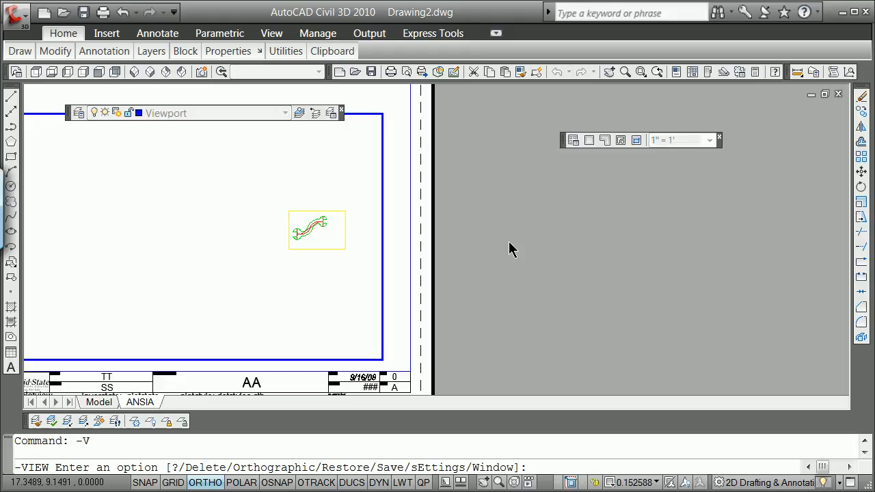
{"action": "type", "text": "R"}
{"action": "key", "text": "Return"}
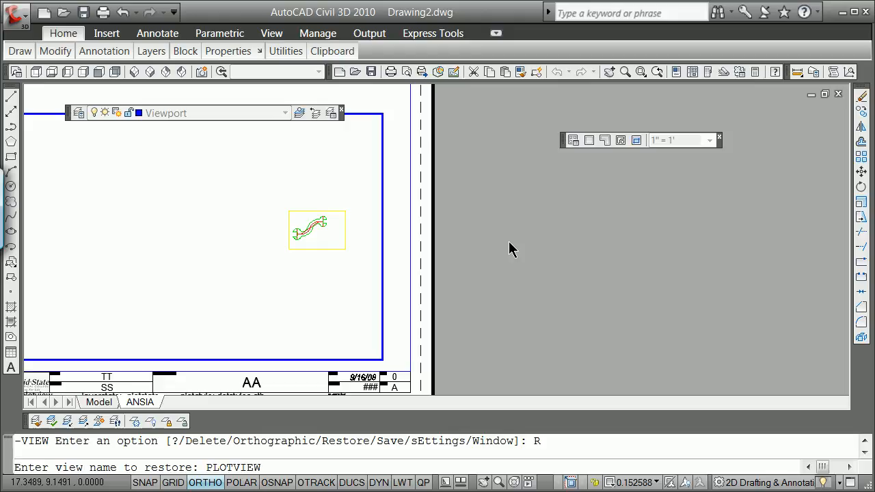
{"action": "key", "text": "Return"}
{"action": "double_click", "coordinate": [462, 252]}
{"action": "scroll", "coordinate": [274, 212], "scroll_direction": "down", "scroll_amount": 4}
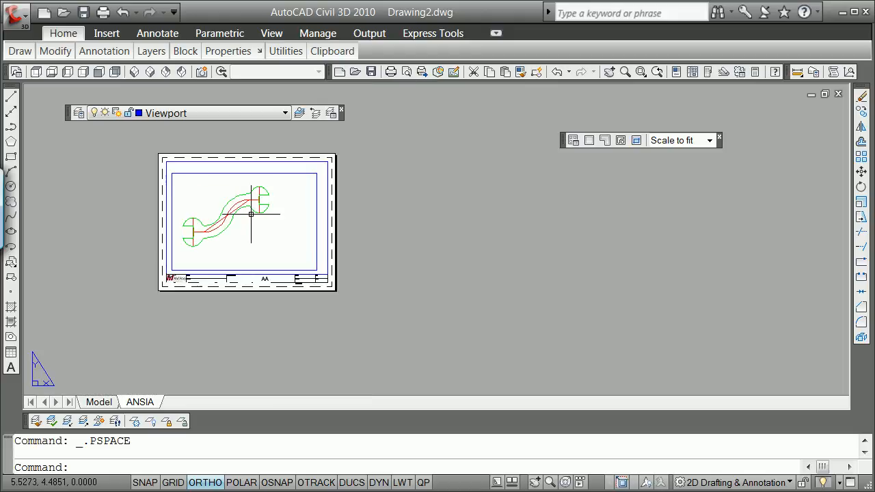
{"action": "scroll", "coordinate": [256, 198], "scroll_direction": "up", "scroll_amount": 3}
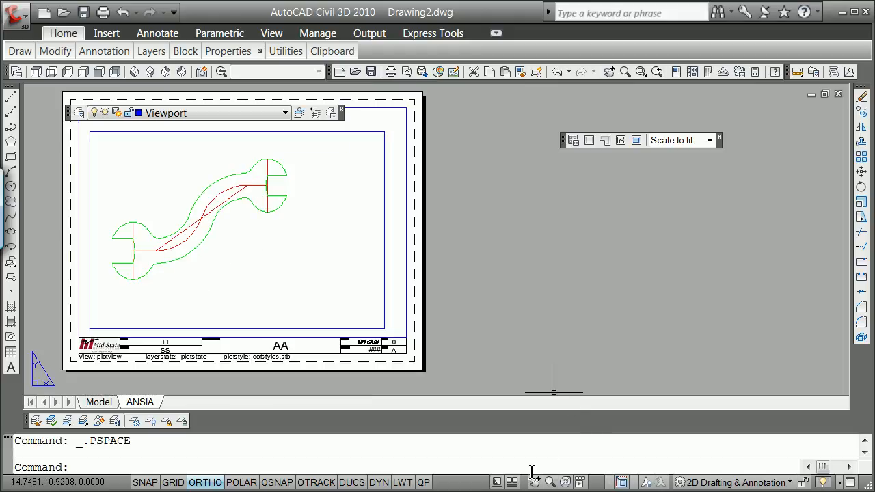
Step: Return to the full model drawing and isolate the object layer by picking the wrench handle's lower outline
{"action": "left_click", "coordinate": [386, 295]}
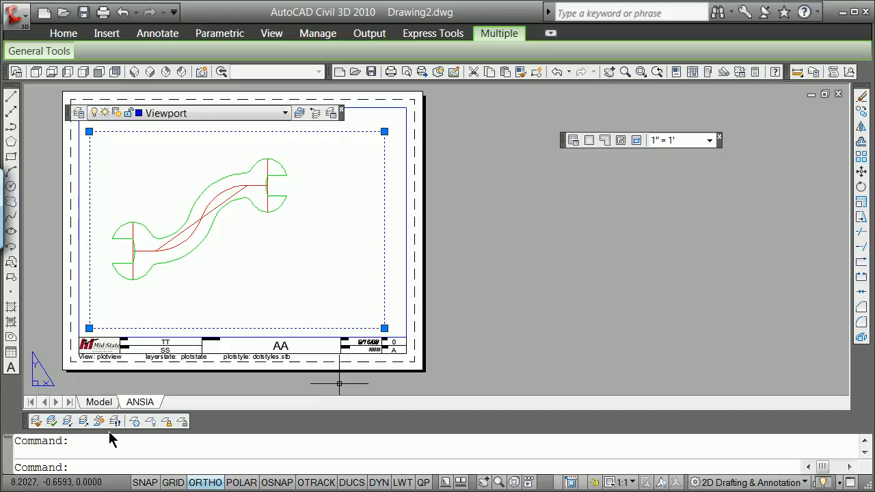
{"action": "mouse_move", "coordinate": [107, 404]}
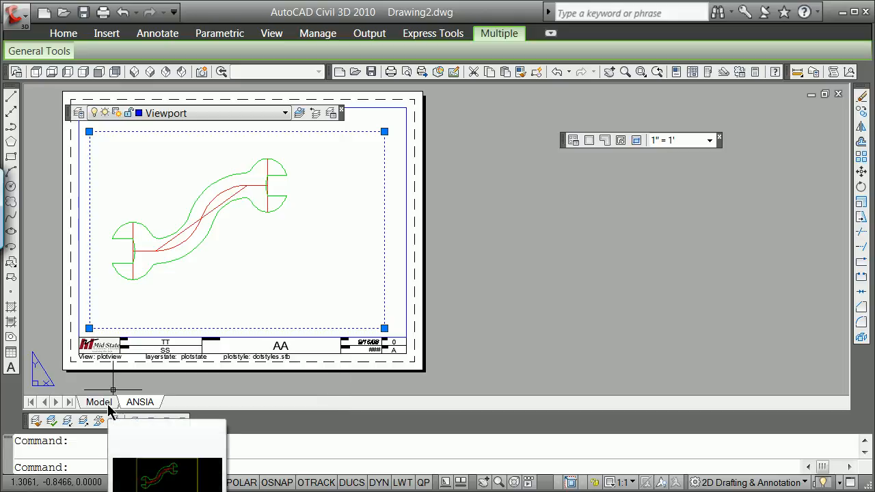
{"action": "left_click", "coordinate": [107, 404]}
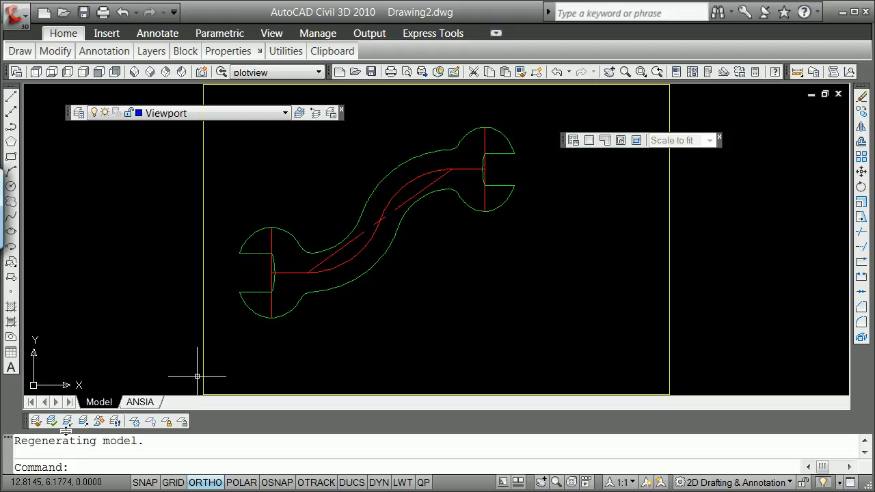
{"action": "left_click", "coordinate": [68, 422]}
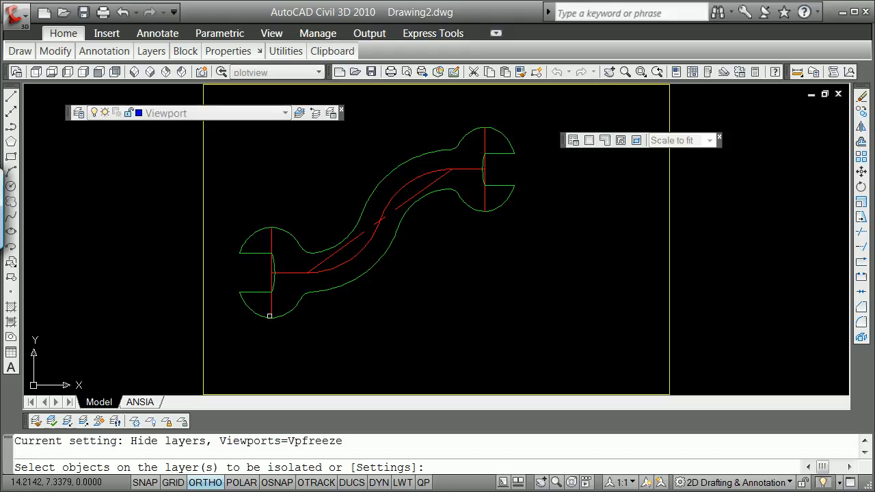
{"action": "left_click", "coordinate": [328, 292]}
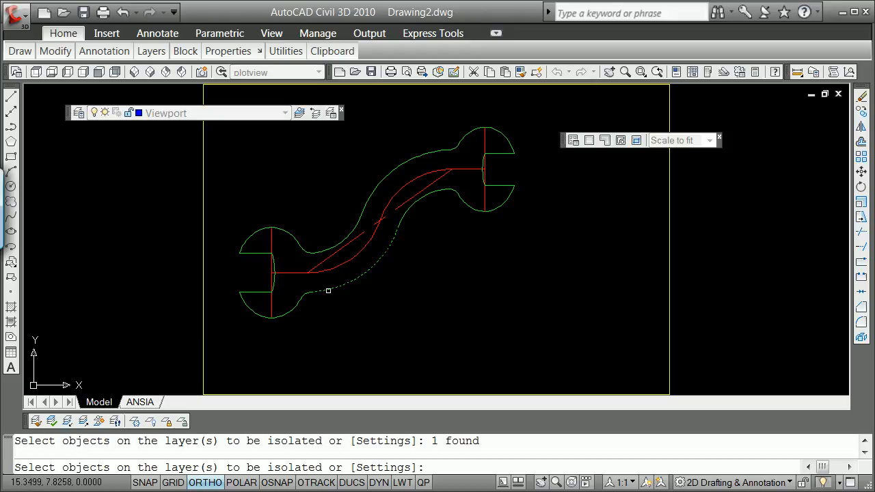
{"action": "key", "text": "Return"}
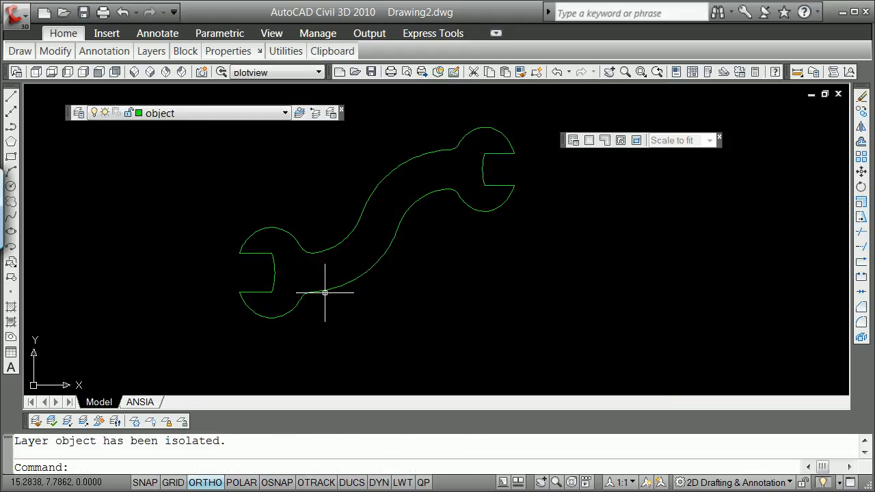
Step: Create a new layer named FORSKETCHUP and make it the current layer
{"action": "left_click", "coordinate": [79, 114]}
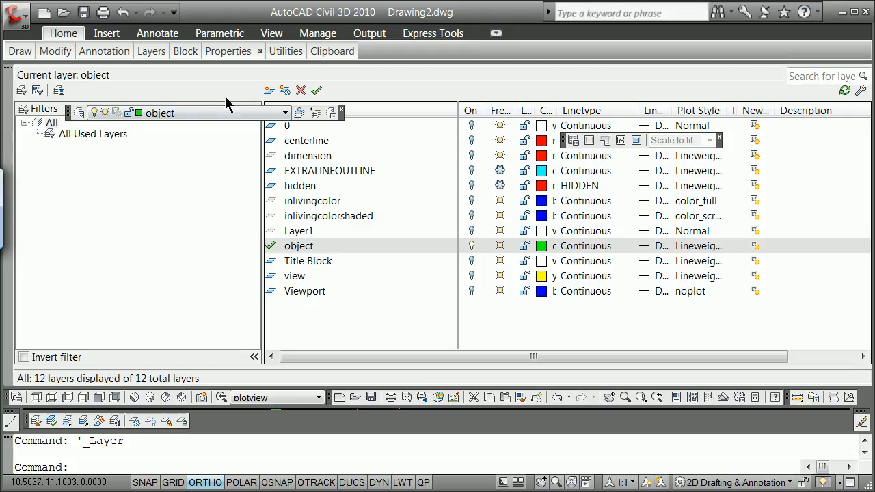
{"action": "left_click", "coordinate": [270, 92]}
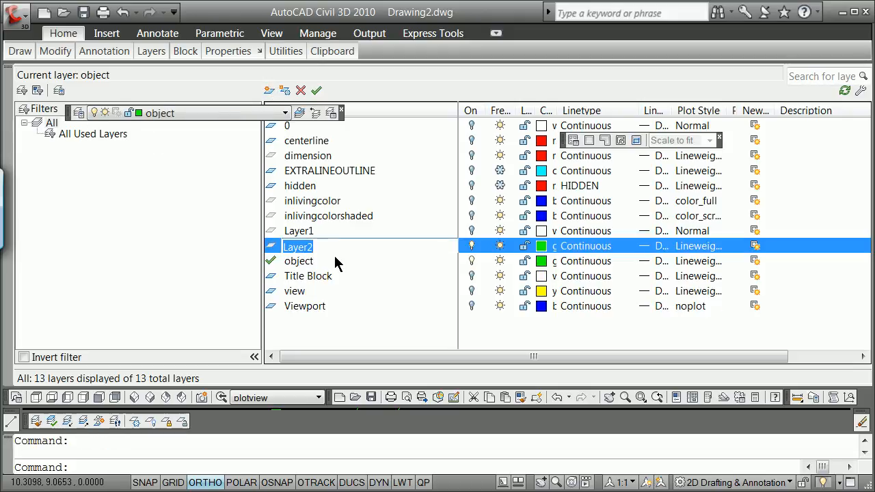
{"action": "type", "text": "FORSKETCHUP"}
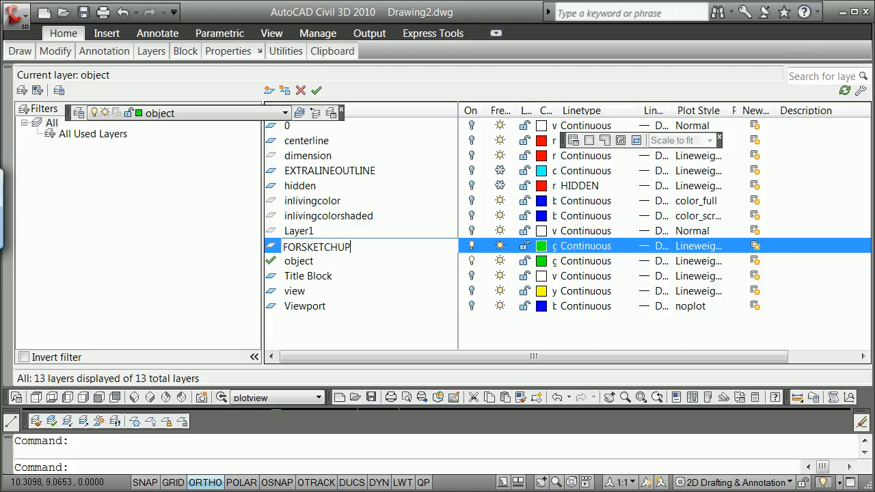
{"action": "key", "text": "Return"}
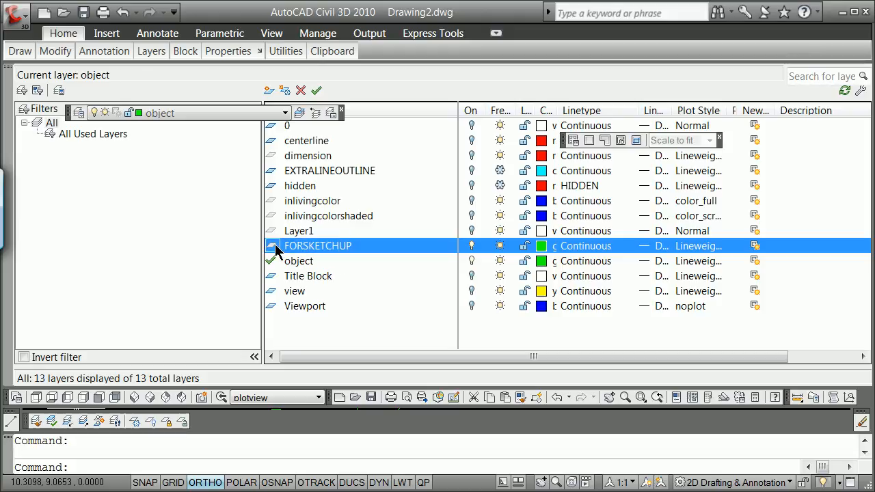
{"action": "double_click", "coordinate": [279, 250]}
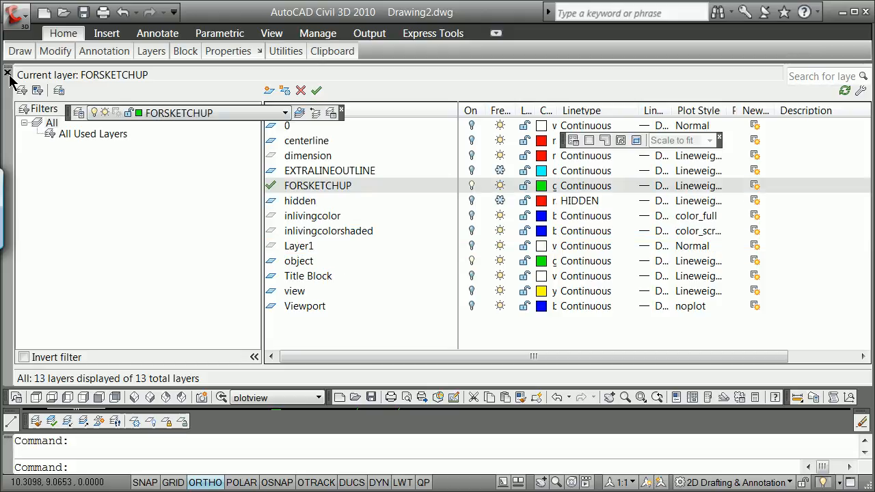
{"action": "left_click", "coordinate": [7, 73]}
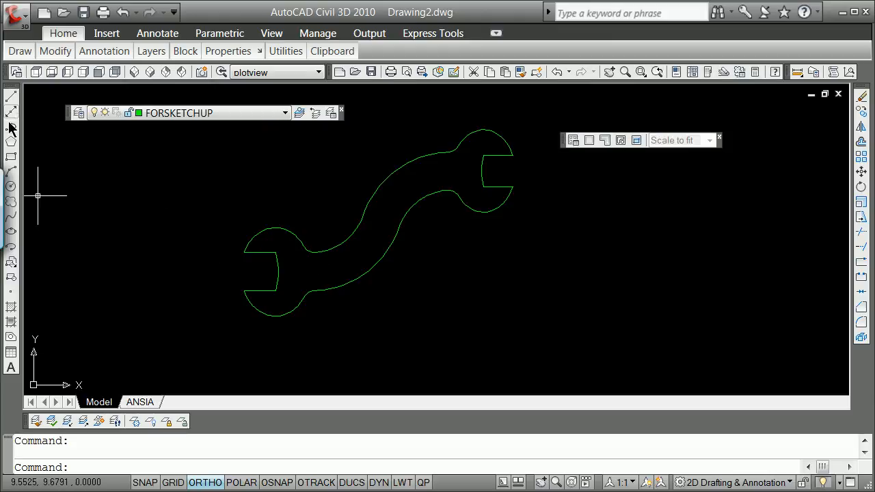
Step: With Ortho off, draw a line from the lower-left jaw's inner corner to the endpoint where the head arc meets the neck fillet
{"action": "left_click", "coordinate": [11, 96]}
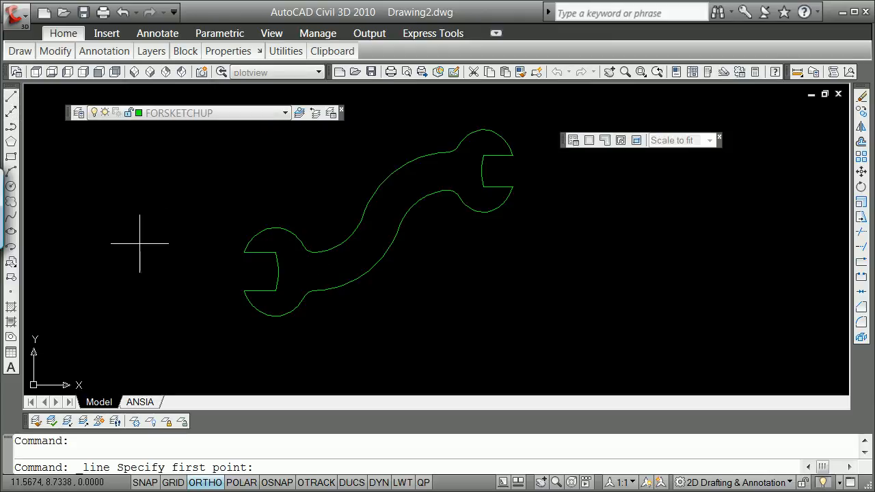
{"action": "right_click", "coordinate": [203, 320], "text": "shift"}
{"action": "left_click", "coordinate": [254, 402]}
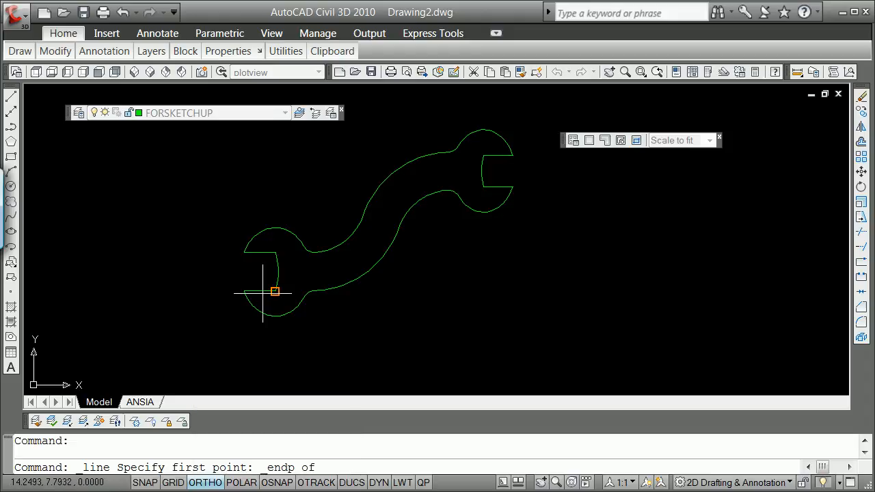
{"action": "left_click", "coordinate": [252, 316]}
{"action": "right_click", "coordinate": [293, 301], "text": "shift"}
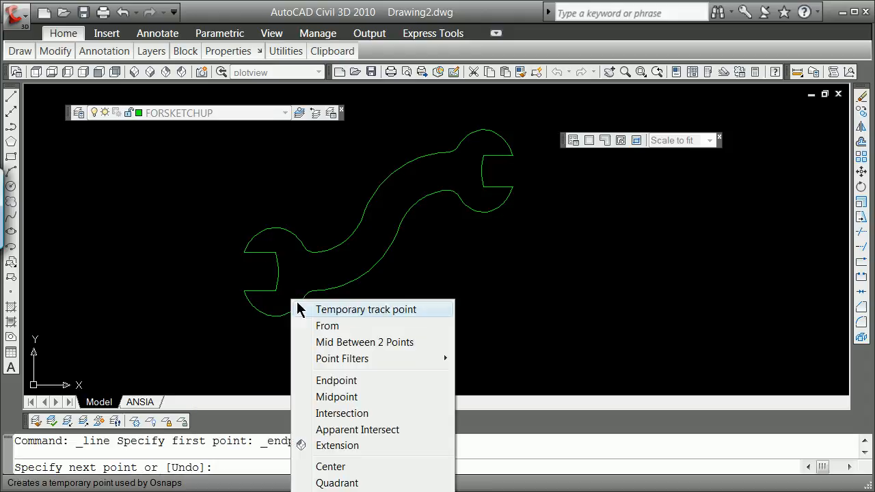
{"action": "left_click", "coordinate": [346, 385]}
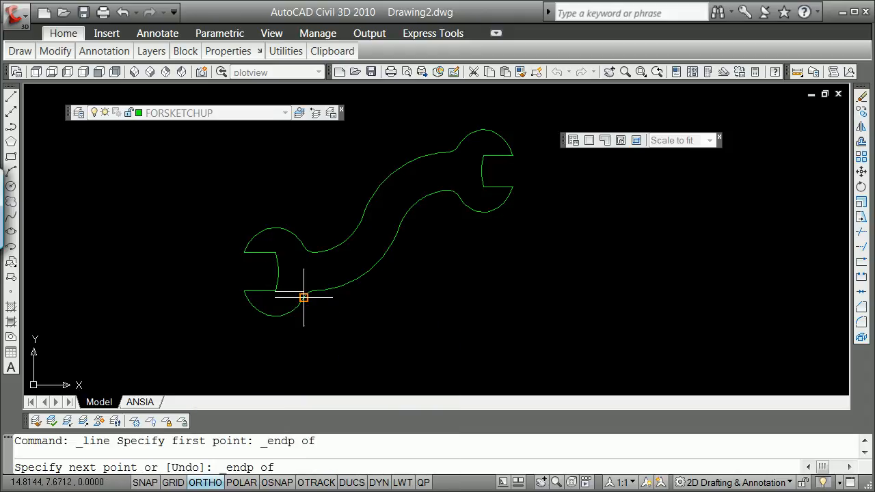
{"action": "key", "text": "F8"}
{"action": "left_click", "coordinate": [304, 297]}
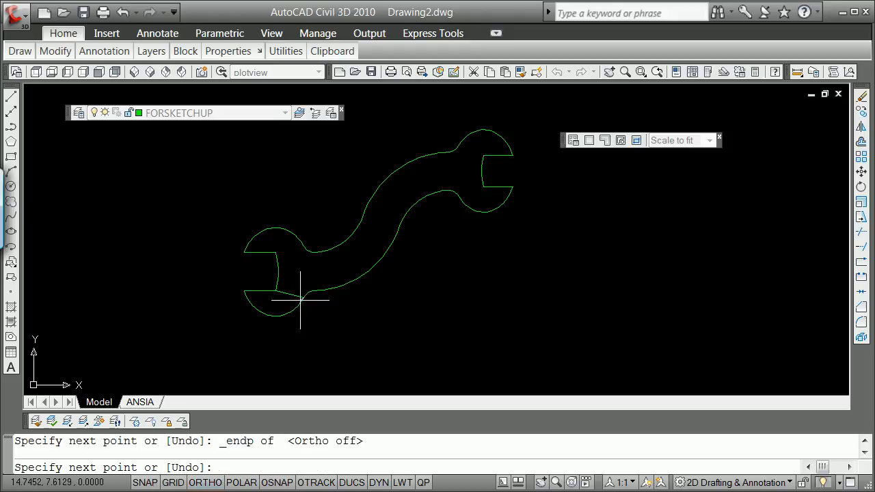
{"action": "key", "text": "Return"}
{"action": "key", "text": "Escape"}
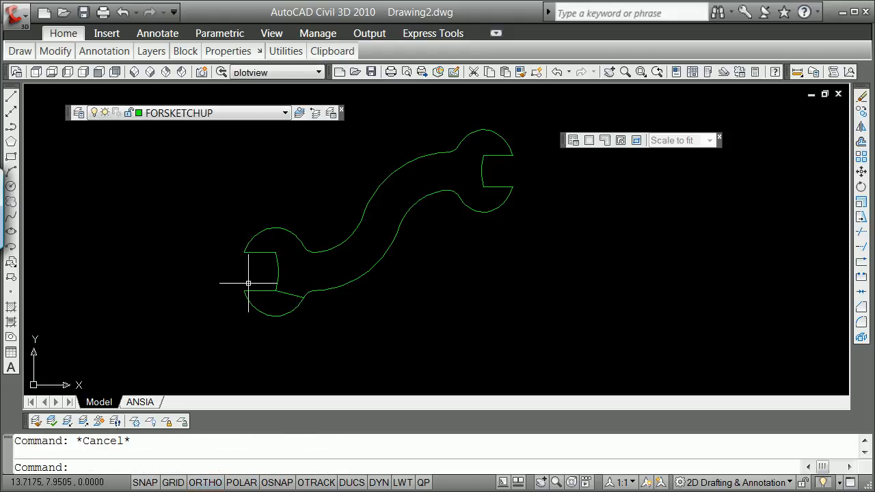
Step: Draw a matching line from the left opening's upper inner corner to the endpoint where the upper head arc meets the neck fillet
{"action": "left_click", "coordinate": [10, 99]}
{"action": "right_click", "coordinate": [309, 287], "text": "shift"}
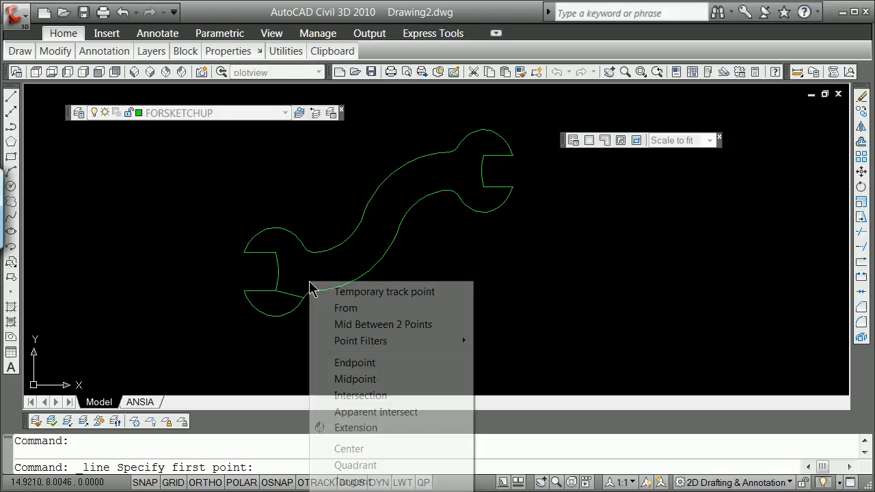
{"action": "left_click", "coordinate": [357, 362]}
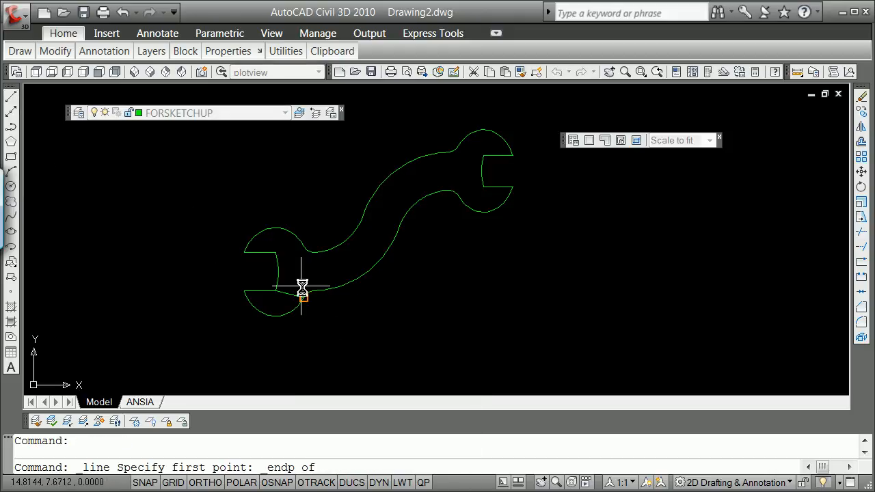
{"action": "left_click", "coordinate": [275, 253]}
{"action": "right_click", "coordinate": [294, 266], "text": "shift"}
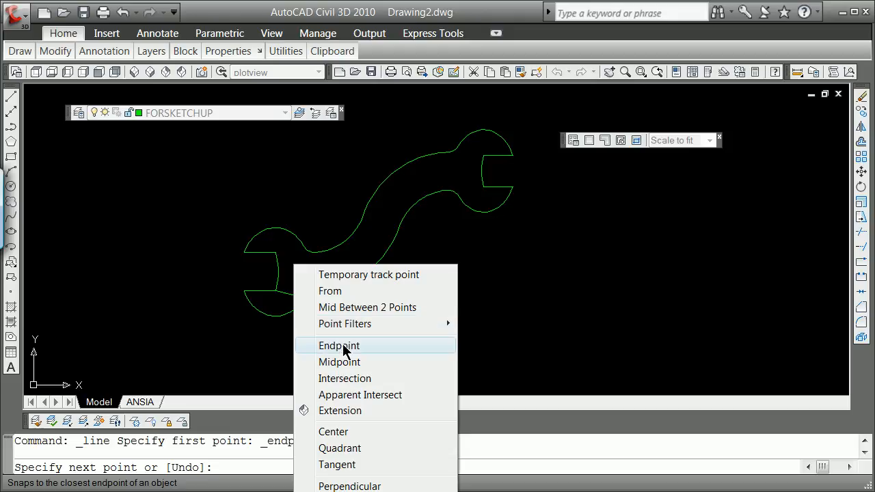
{"action": "left_click", "coordinate": [342, 346]}
{"action": "left_click", "coordinate": [304, 246]}
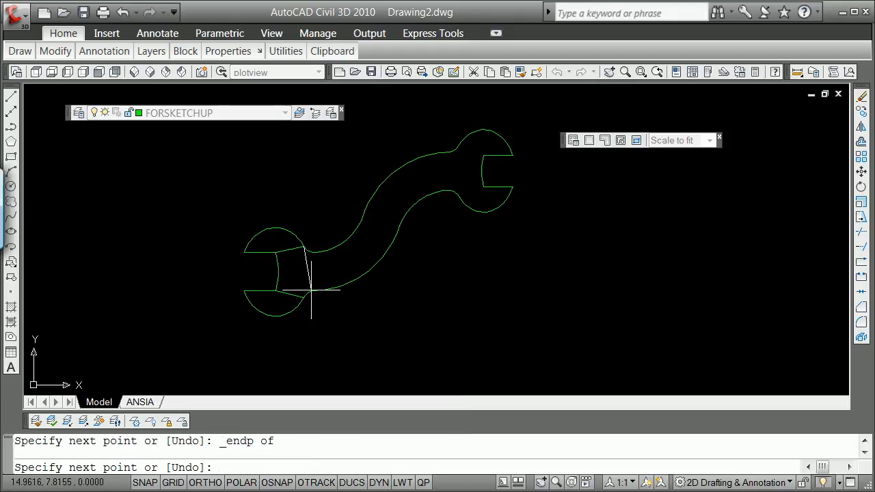
{"action": "key", "text": "Escape"}
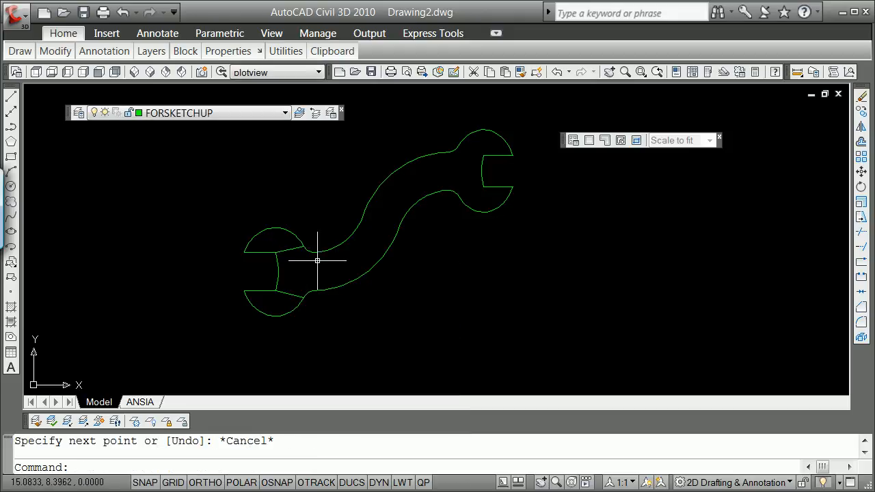
Step: Draw a line across the left neck between the endpoints where the upper and lower handle curves begin
{"action": "scroll", "coordinate": [312, 259], "scroll_direction": "up", "scroll_amount": 2}
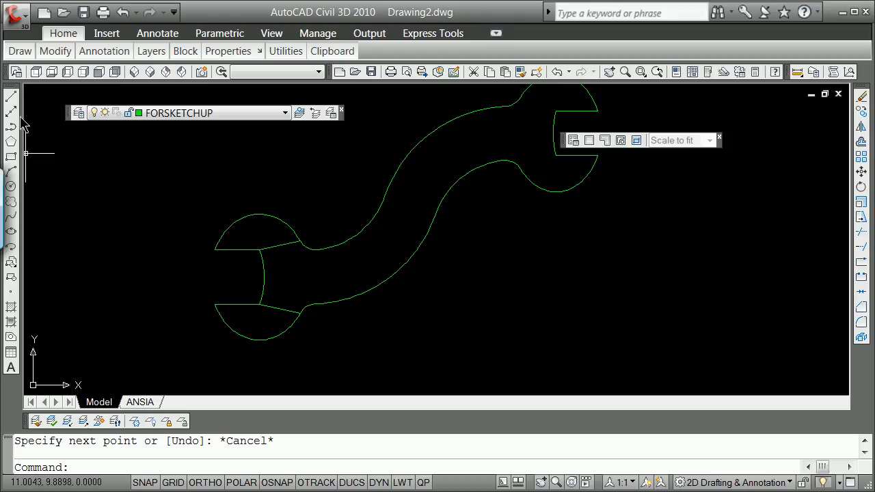
{"action": "left_click", "coordinate": [11, 97]}
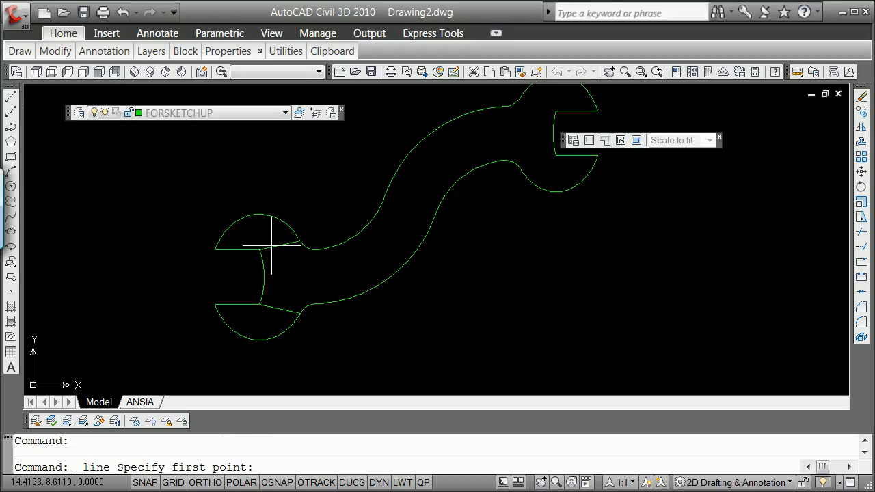
{"action": "right_click", "coordinate": [320, 195], "text": "shift"}
{"action": "left_click", "coordinate": [356, 268]}
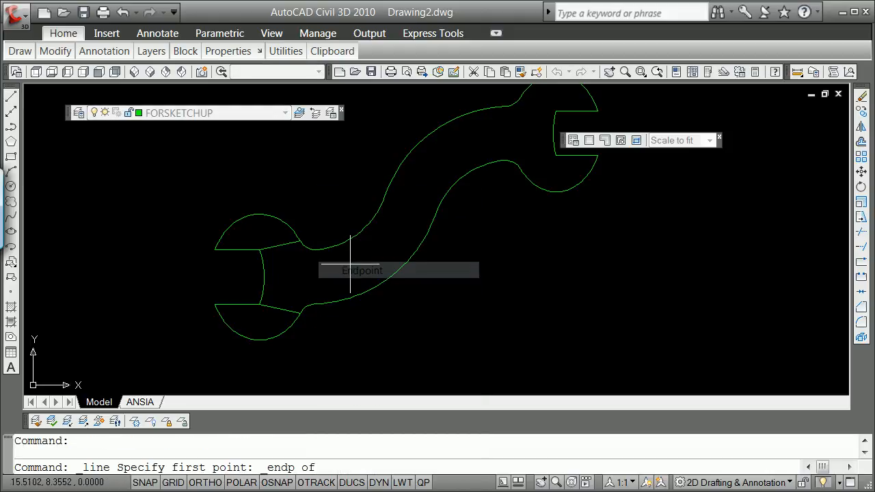
{"action": "left_click", "coordinate": [331, 250]}
{"action": "right_click", "coordinate": [336, 238], "text": "shift"}
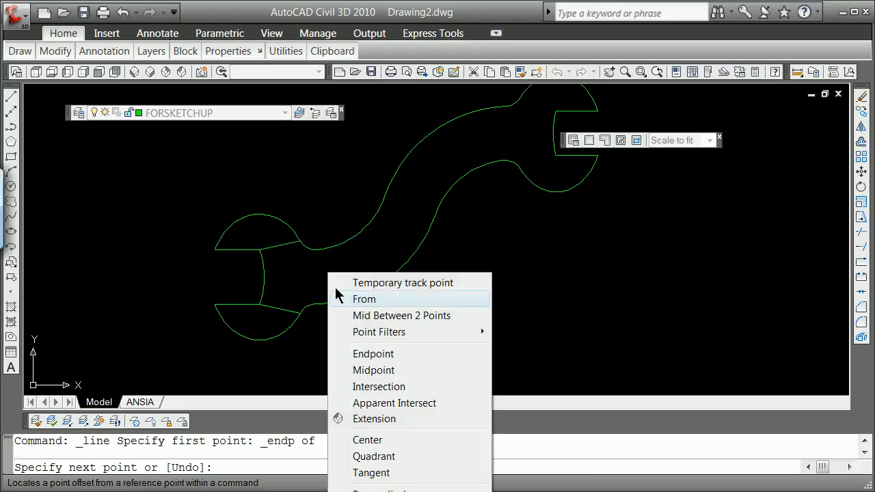
{"action": "left_click", "coordinate": [381, 358]}
{"action": "left_click", "coordinate": [315, 304]}
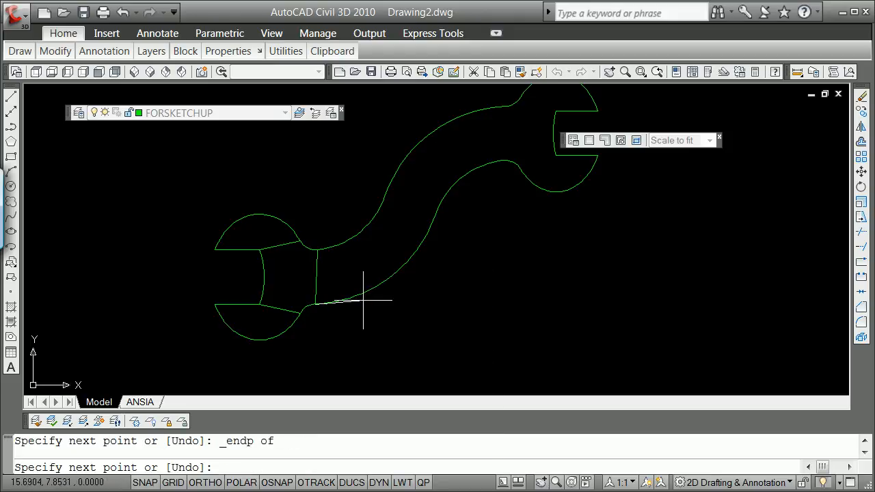
{"action": "key", "text": "Return"}
{"action": "left_click", "coordinate": [316, 270]}
{"action": "left_click", "coordinate": [280, 245]}
{"action": "left_click", "coordinate": [286, 309]}
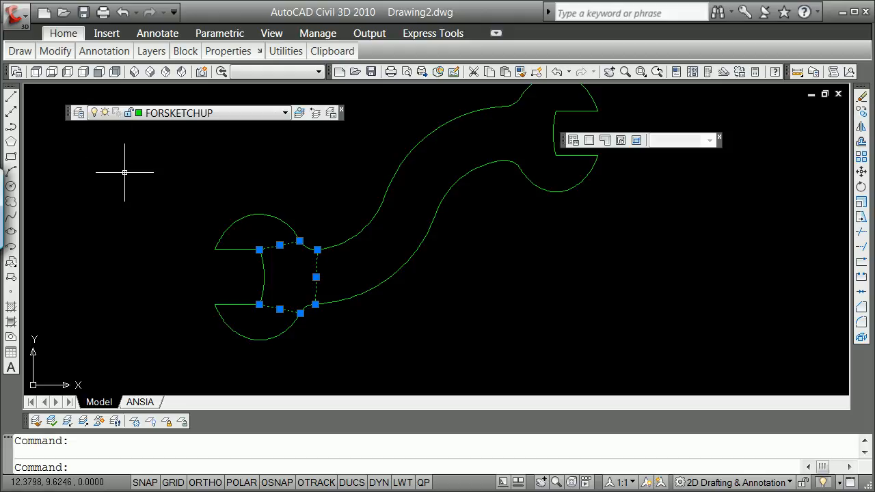
{"action": "key", "text": "Escape"}
Step: Change the FORSKETCHUP layer's color to magenta and close the layer manager
{"action": "left_click", "coordinate": [79, 112]}
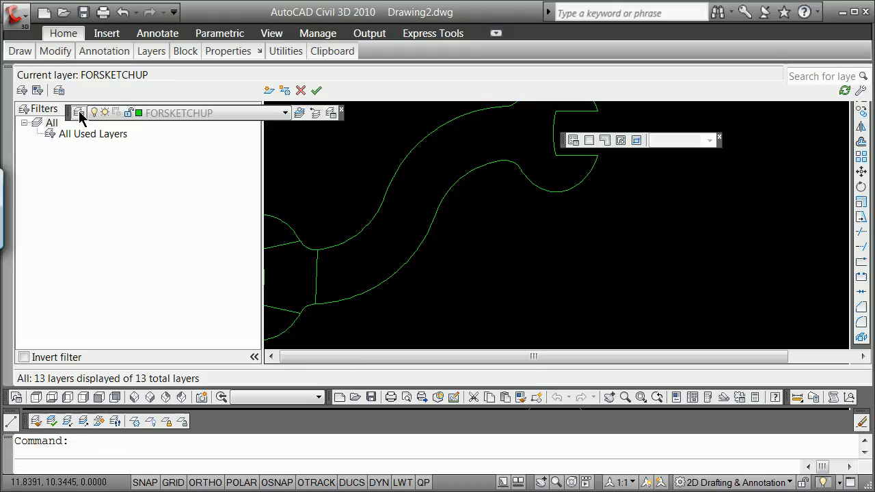
{"action": "left_click", "coordinate": [541, 186]}
{"action": "left_click", "coordinate": [419, 340]}
{"action": "left_click", "coordinate": [455, 438]}
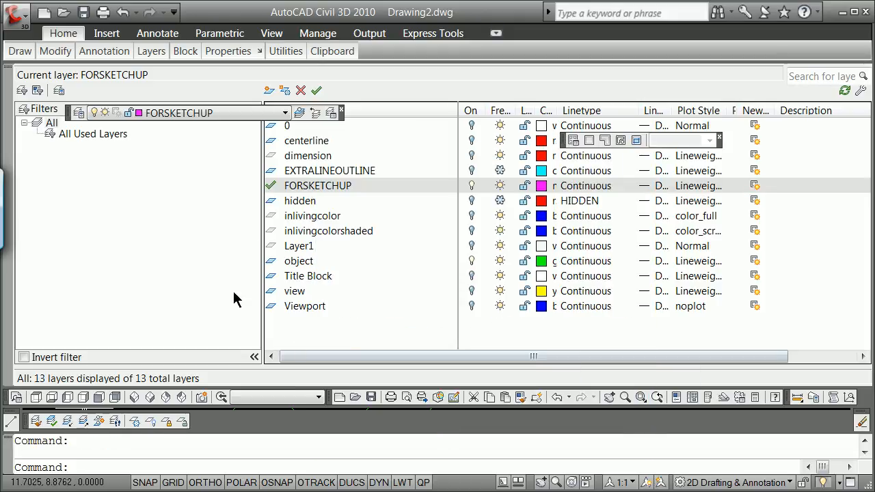
{"action": "left_click", "coordinate": [7, 73]}
Step: Draw a line across the handle's lower-left bend from the midpoint of the lower curve to the midpoint of the upper curve
{"action": "scroll", "coordinate": [407, 234], "scroll_direction": "down", "scroll_amount": 2}
{"action": "scroll", "coordinate": [375, 223], "scroll_direction": "up", "scroll_amount": 3}
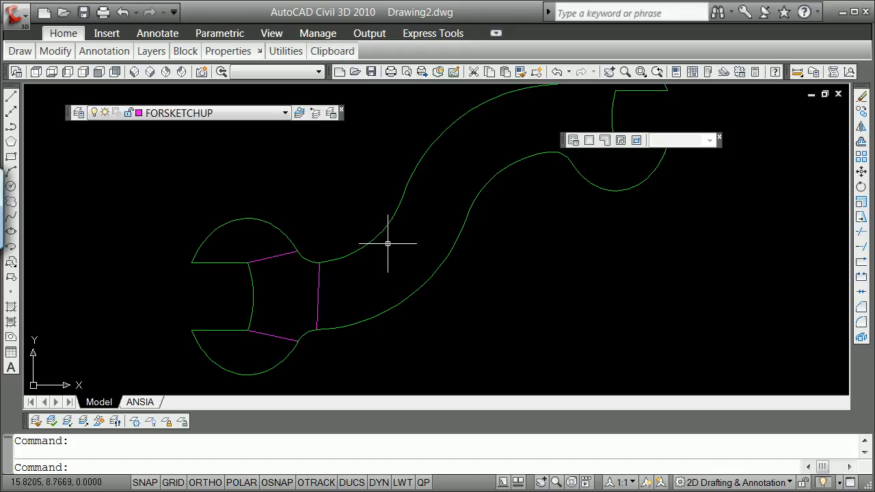
{"action": "left_click", "coordinate": [14, 100]}
{"action": "right_click", "coordinate": [161, 168], "text": "shift"}
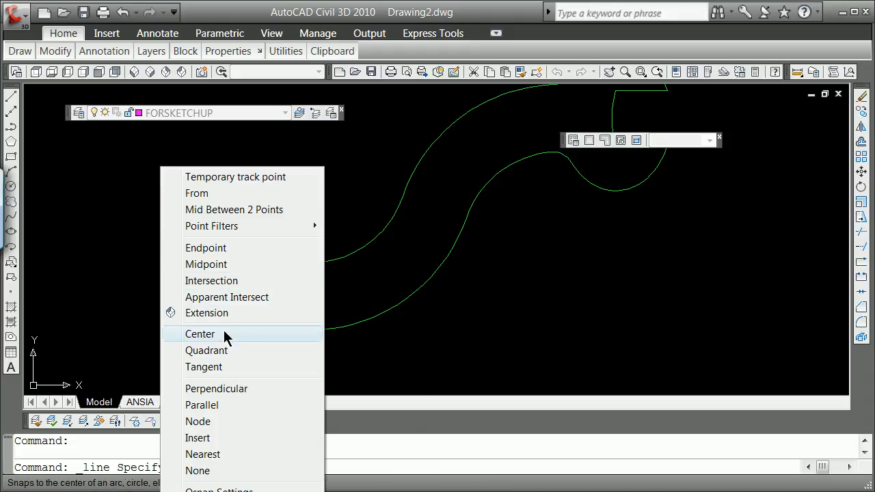
{"action": "left_click", "coordinate": [205, 264]}
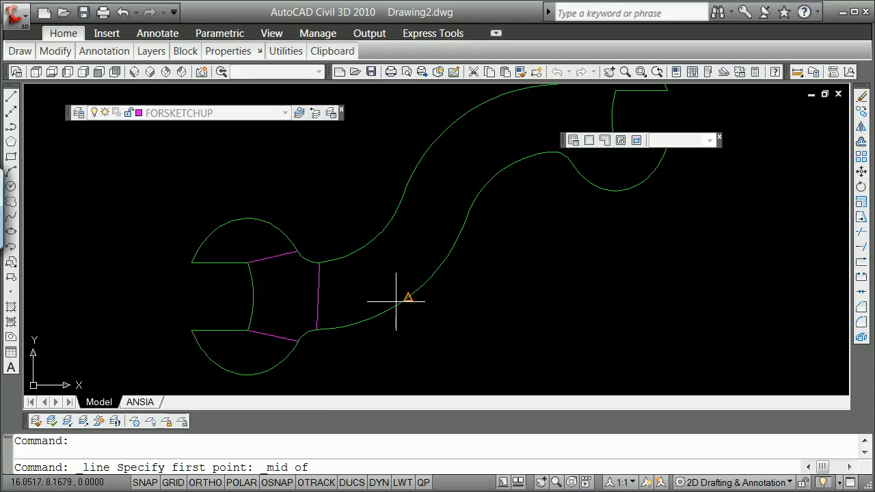
{"action": "left_click", "coordinate": [398, 301]}
{"action": "right_click", "coordinate": [357, 243], "text": "shift"}
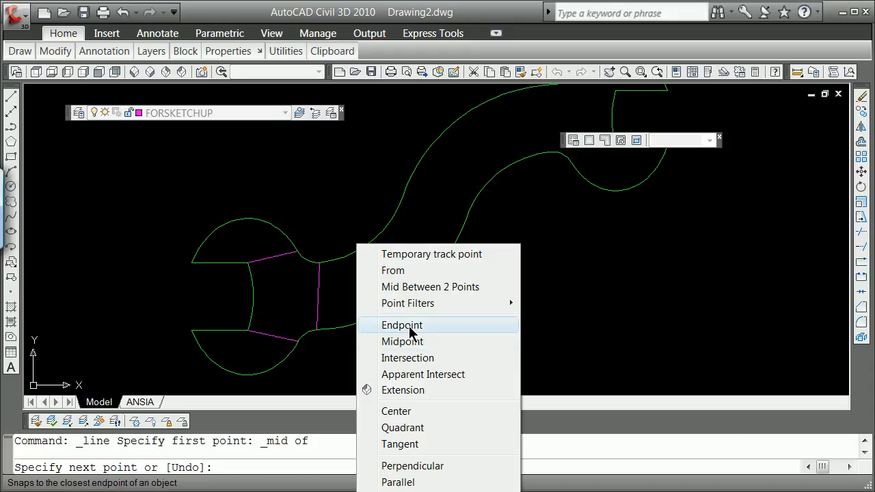
{"action": "left_click", "coordinate": [410, 342]}
{"action": "left_click", "coordinate": [369, 245]}
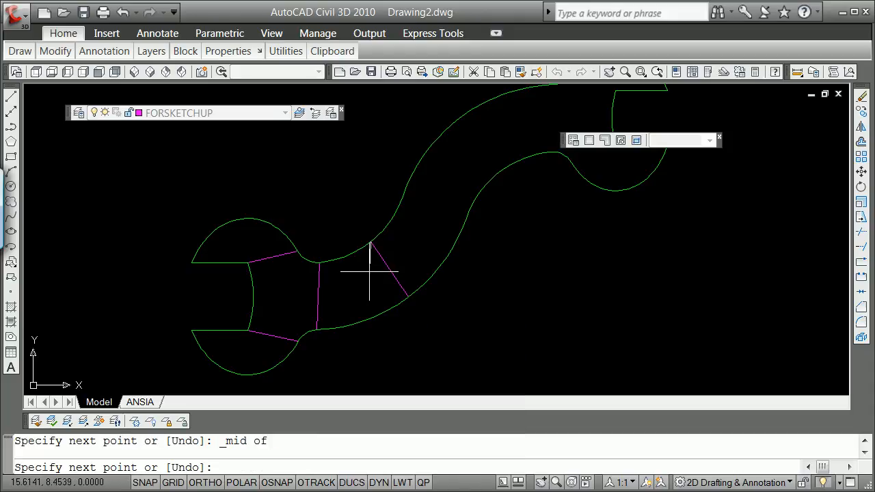
{"action": "key", "text": "Return"}
{"action": "scroll", "coordinate": [369, 271], "scroll_direction": "down", "scroll_amount": 4}
{"action": "key", "text": "Return"}
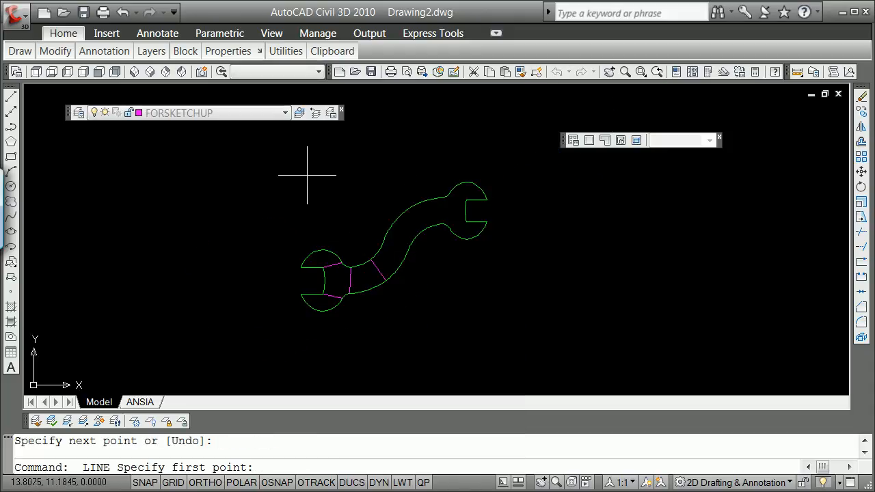
Step: Draw a line across the handle's upper-right bend from the midpoint of the upper curve to the midpoint of the lower curve
{"action": "left_click", "coordinate": [11, 96]}
{"action": "scroll", "coordinate": [414, 236], "scroll_direction": "up", "scroll_amount": 3}
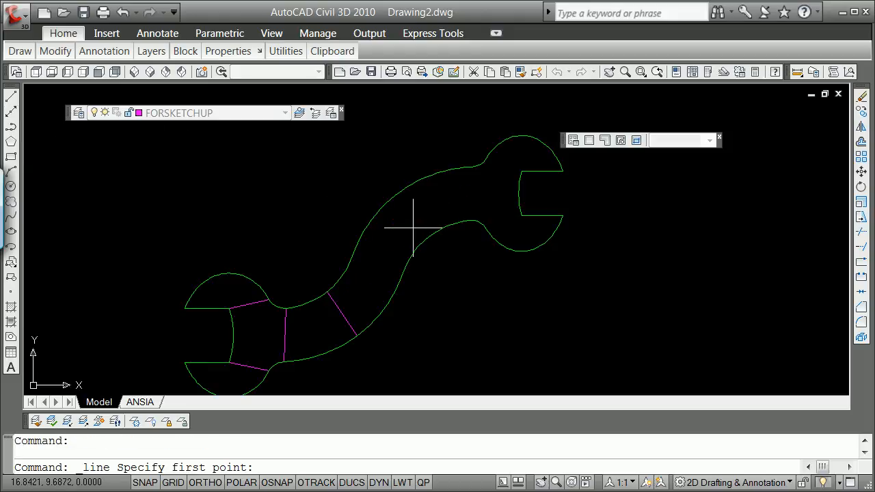
{"action": "right_click", "coordinate": [393, 163], "text": "shift"}
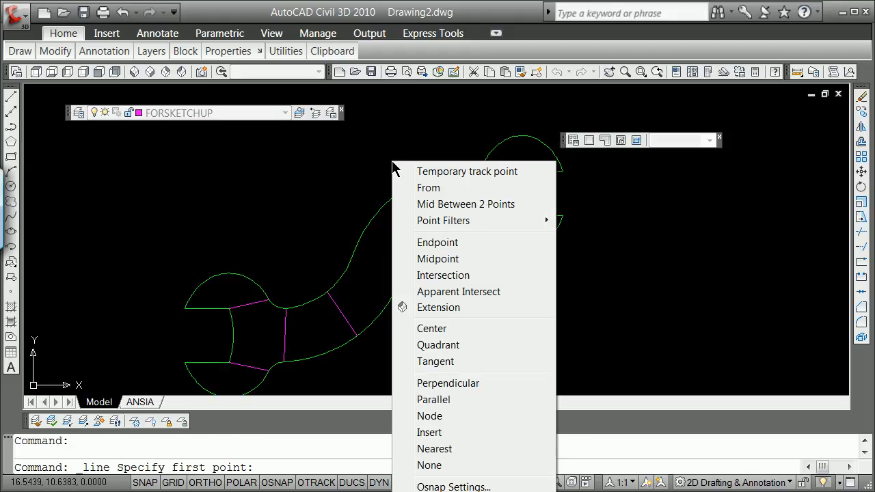
{"action": "left_click", "coordinate": [445, 259]}
{"action": "left_click", "coordinate": [410, 195]}
{"action": "right_click", "coordinate": [424, 251], "text": "shift"}
{"action": "left_click", "coordinate": [477, 340]}
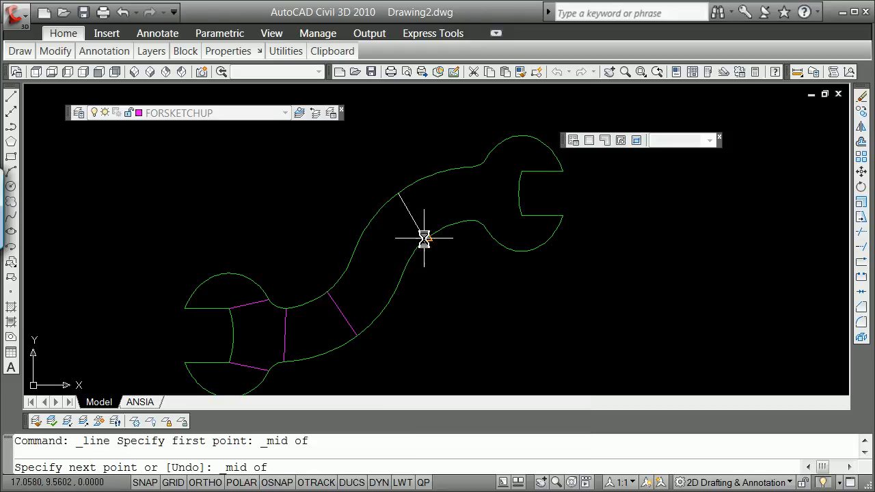
{"action": "left_click", "coordinate": [420, 238]}
{"action": "key", "text": "Return"}
{"action": "key", "text": "Return"}
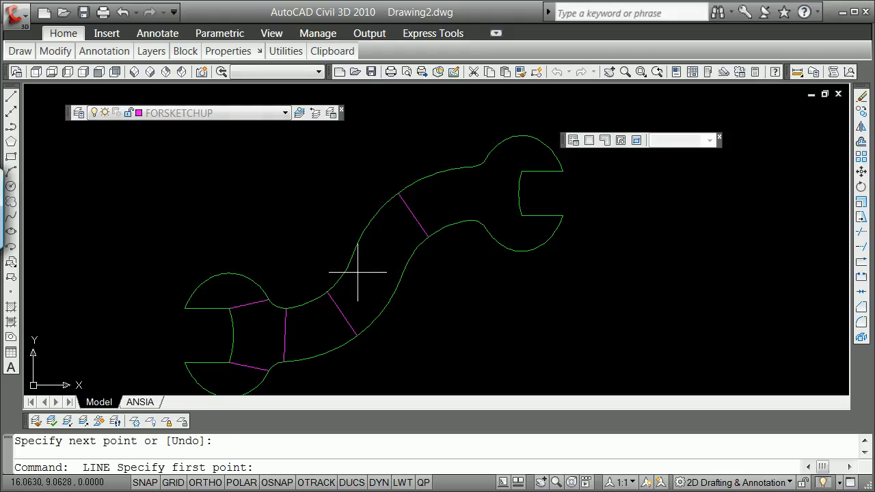
Step: Draw a line across the middle of the handle between the endpoints where the two bends meet on each side
{"action": "left_click", "coordinate": [13, 98]}
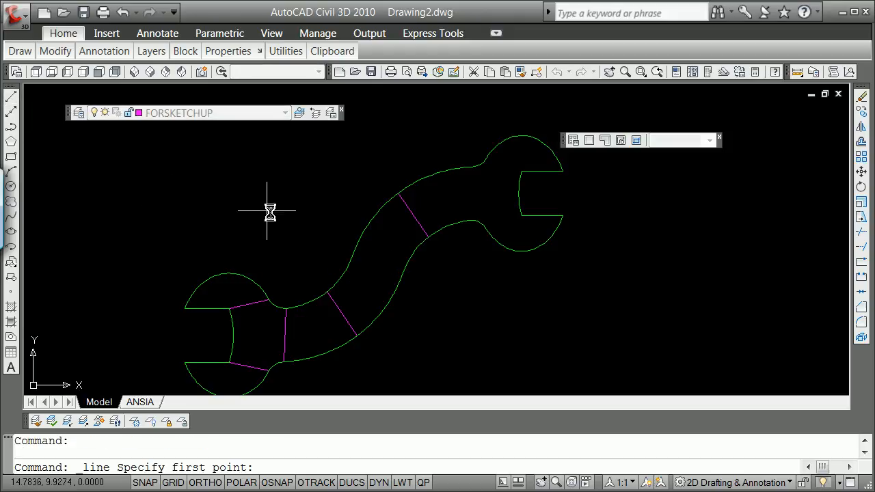
{"action": "right_click", "coordinate": [279, 220], "text": "shift"}
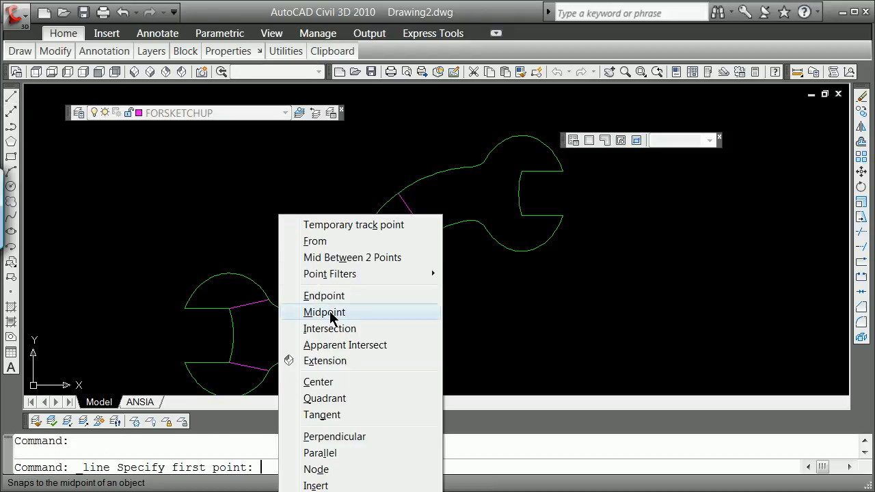
{"action": "left_click", "coordinate": [325, 296]}
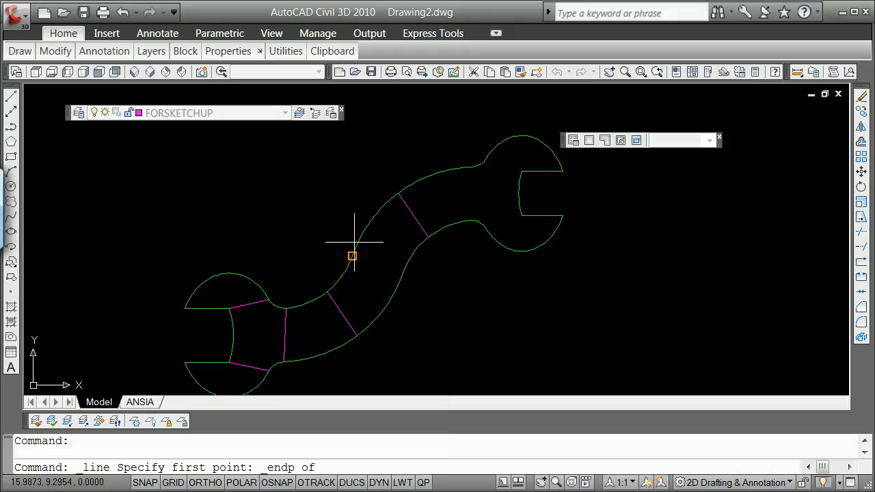
{"action": "left_click", "coordinate": [355, 243]}
{"action": "right_click", "coordinate": [369, 274], "text": "shift"}
{"action": "left_click", "coordinate": [401, 346]}
{"action": "left_click", "coordinate": [397, 290]}
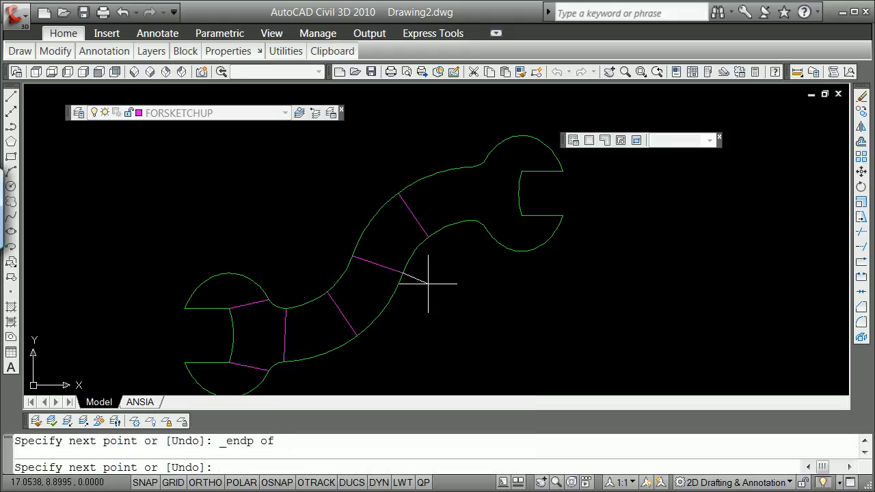
{"action": "key", "text": "Return"}
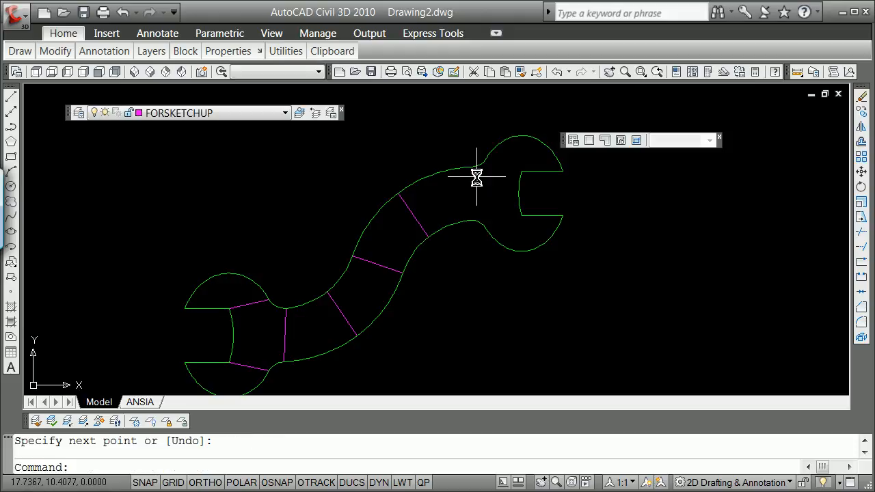
Step: Draw a line across the right neck between the endpoints where the upper and lower handle curves meet the neck fillets
{"action": "left_click", "coordinate": [10, 101]}
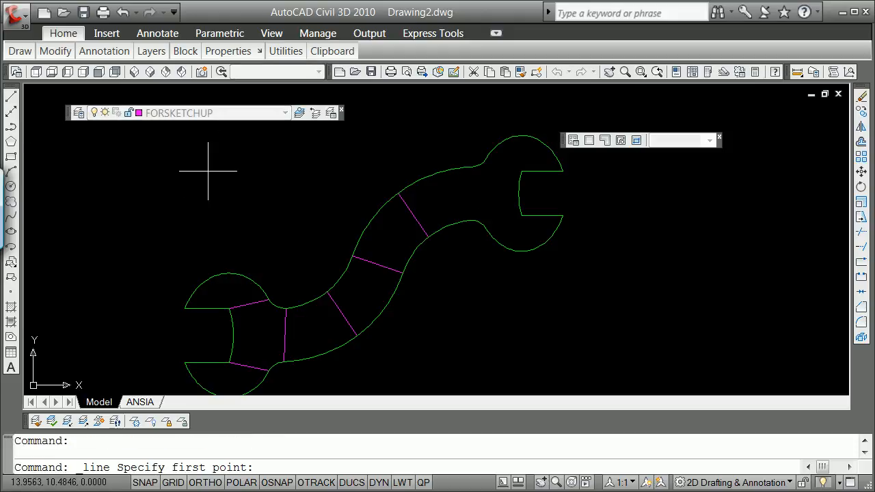
{"action": "right_click", "coordinate": [208, 172], "text": "shift"}
{"action": "left_click", "coordinate": [254, 253]}
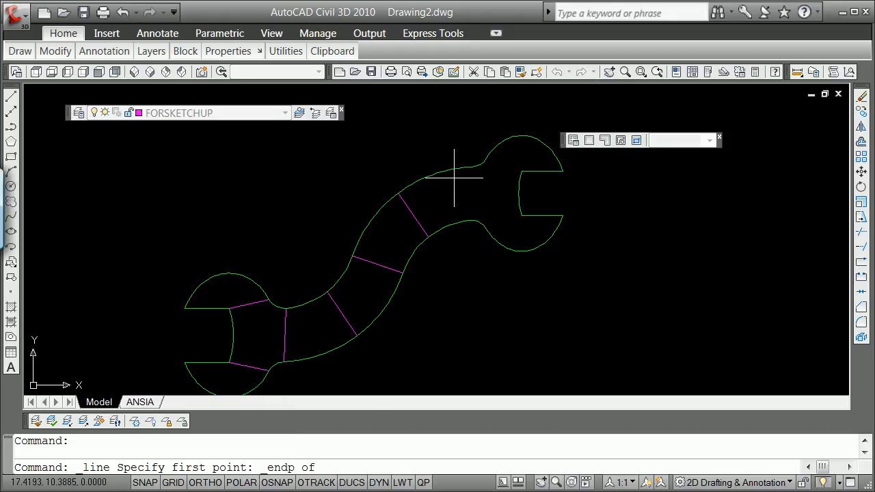
{"action": "left_click", "coordinate": [469, 164]}
{"action": "right_click", "coordinate": [453, 204], "text": "shift"}
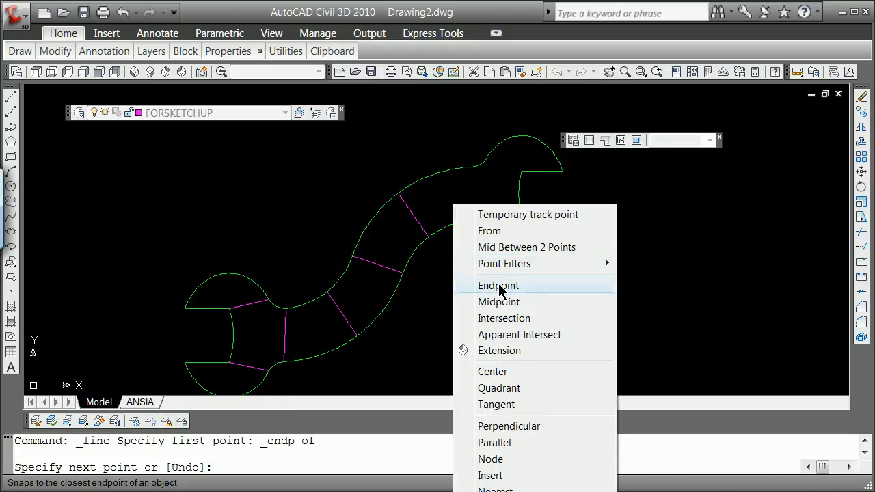
{"action": "left_click", "coordinate": [499, 286]}
{"action": "left_click", "coordinate": [467, 221]}
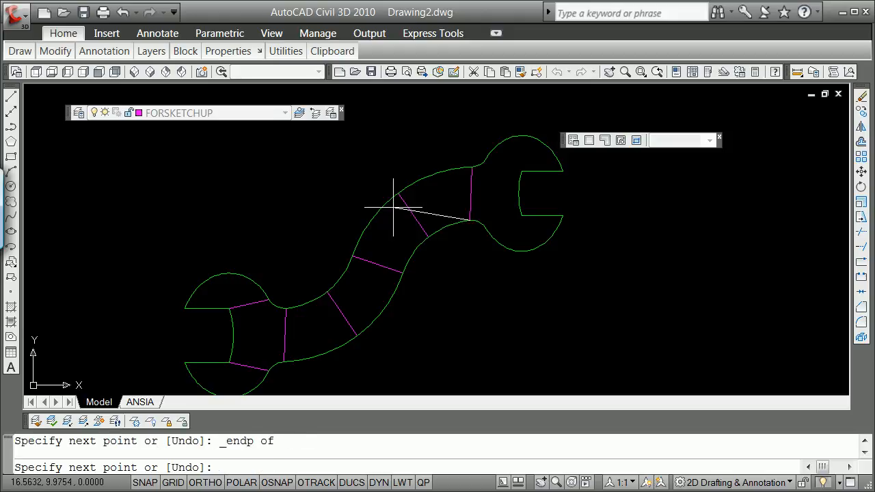
{"action": "key", "text": "Escape"}
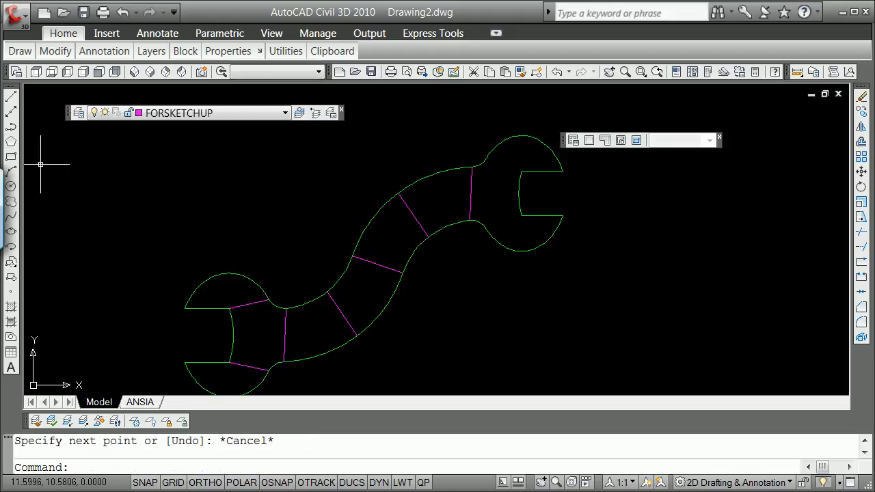
Step: Draw a line from the right head's upper arc and neck fillet endpoint to the right opening's upper inner corner
{"action": "left_click", "coordinate": [11, 97]}
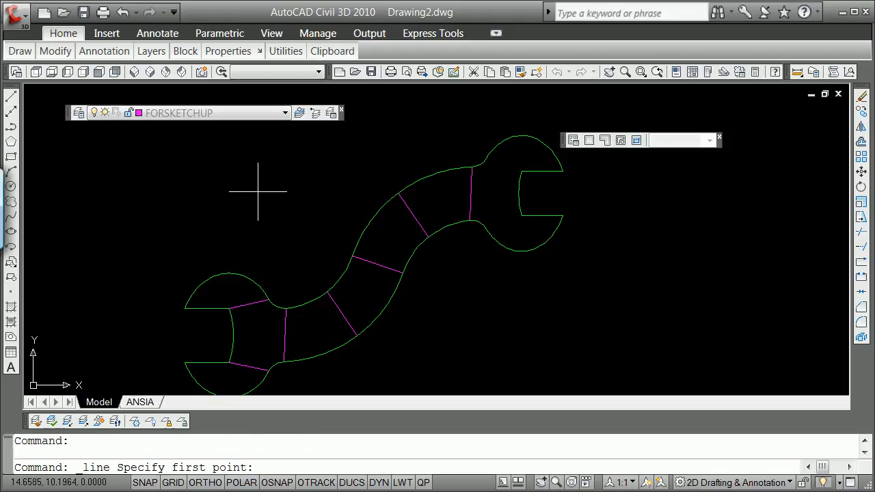
{"action": "right_click", "coordinate": [375, 183], "text": "shift"}
{"action": "left_click", "coordinate": [429, 267]}
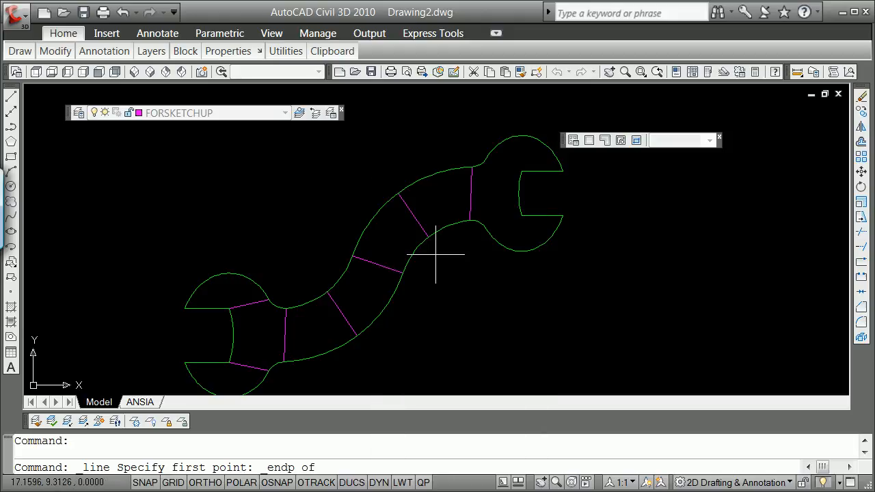
{"action": "left_click", "coordinate": [483, 158]}
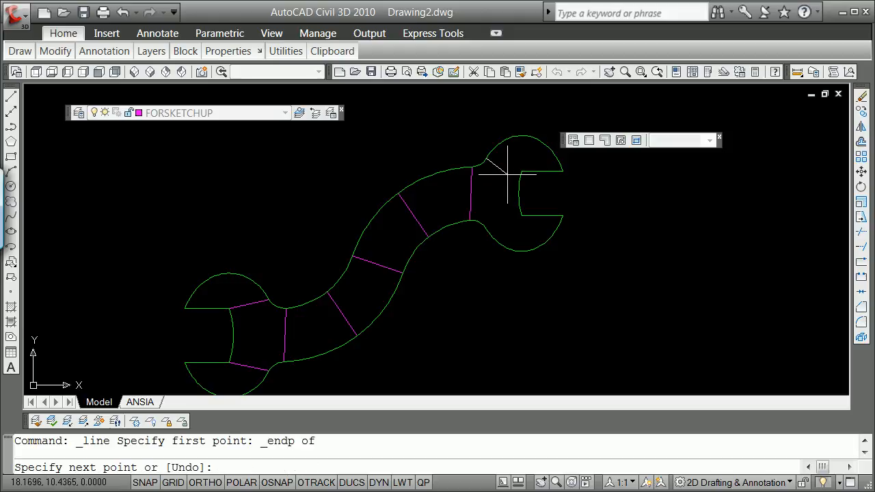
{"action": "right_click", "coordinate": [507, 175], "text": "shift"}
{"action": "left_click", "coordinate": [554, 256]}
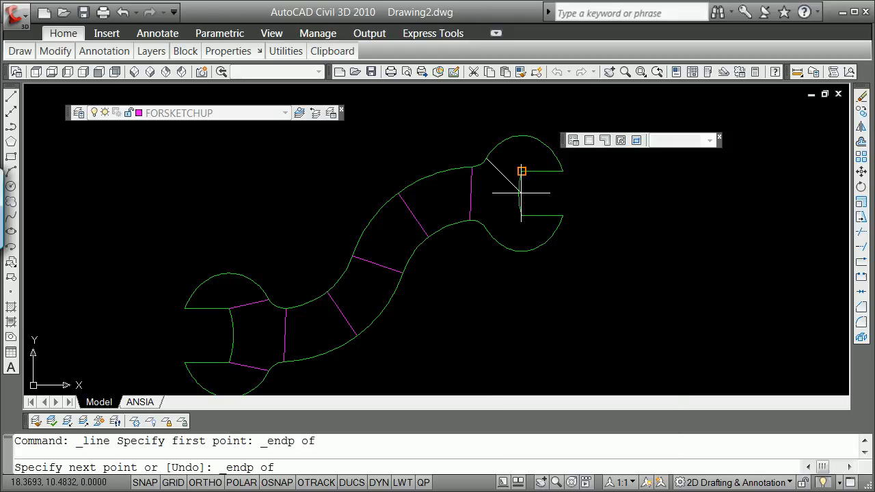
{"action": "left_click", "coordinate": [523, 170]}
{"action": "key", "text": "Return"}
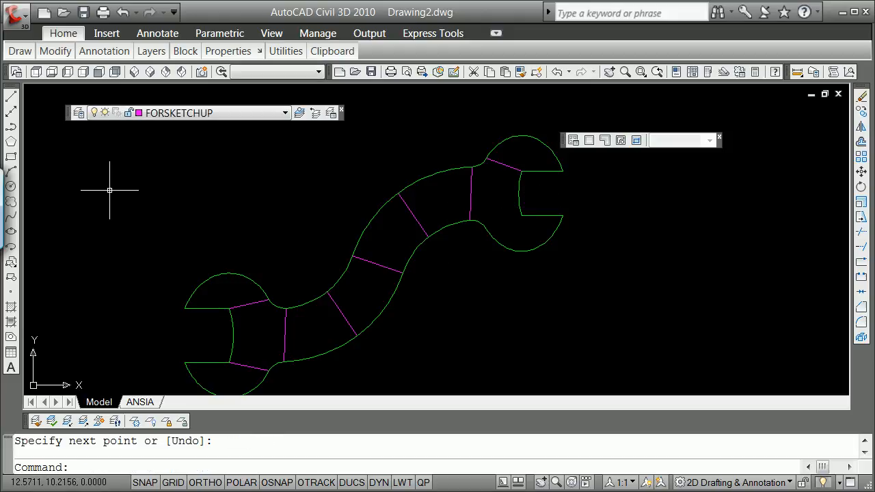
Step: Draw a line from the right head's lower arc and neck fillet endpoint to the right opening's lower inner corner
{"action": "left_click", "coordinate": [11, 98]}
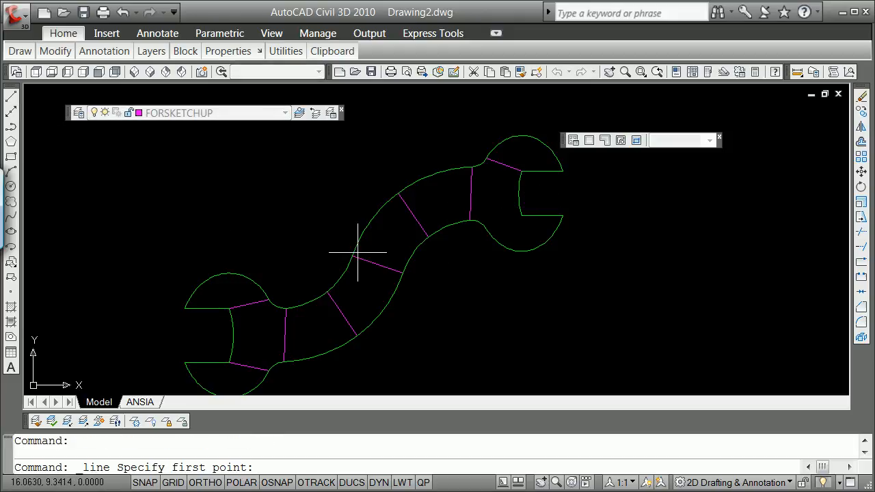
{"action": "right_click", "coordinate": [323, 223], "text": "shift"}
{"action": "left_click", "coordinate": [378, 303]}
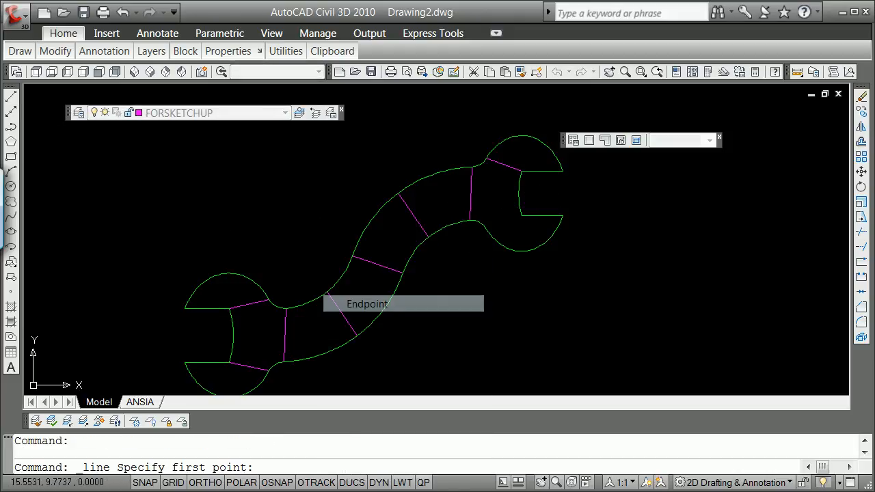
{"action": "left_click", "coordinate": [482, 240]}
{"action": "right_click", "coordinate": [522, 220], "text": "shift"}
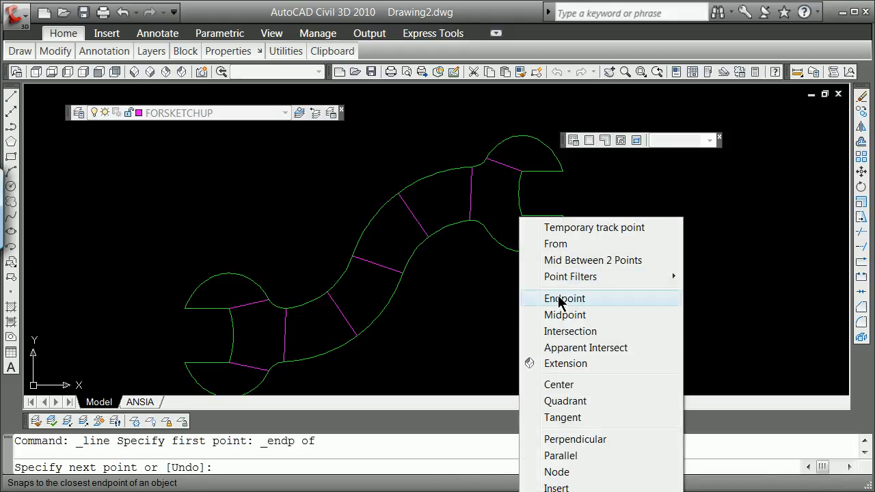
{"action": "left_click", "coordinate": [564, 301]}
{"action": "left_click", "coordinate": [520, 215]}
{"action": "key", "text": "Return"}
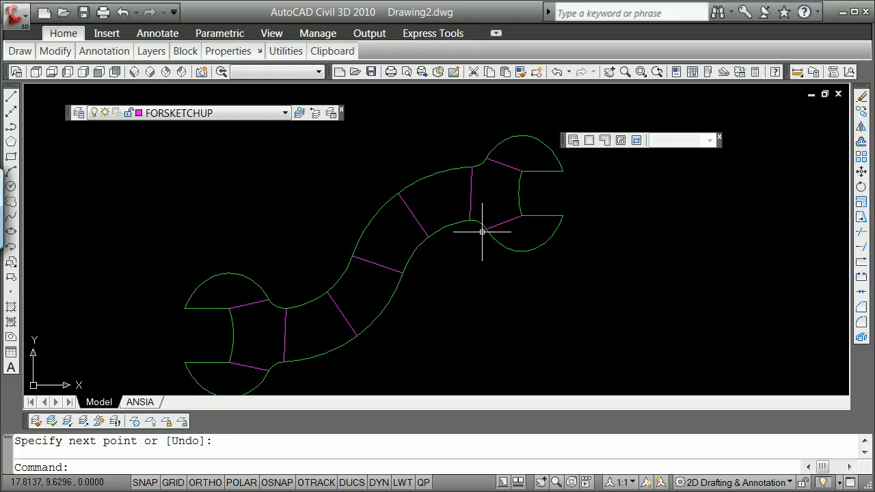
{"action": "scroll", "coordinate": [476, 247], "scroll_direction": "down", "scroll_amount": 4}
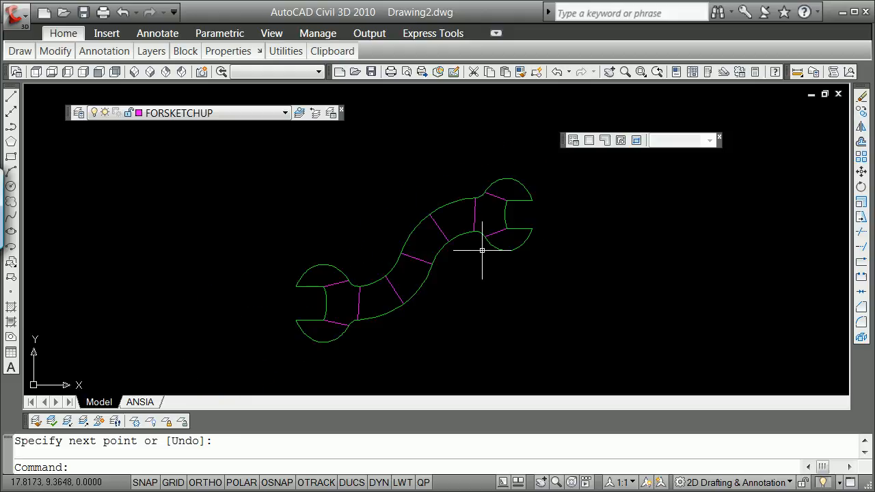